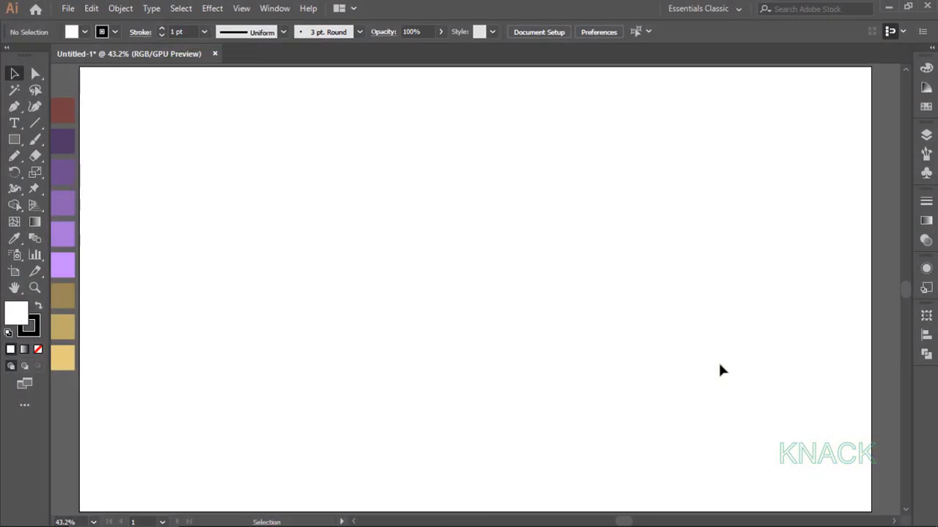
# - Open the Primitive symbol library
pyautogui.hscroll(-8, 64, 384)
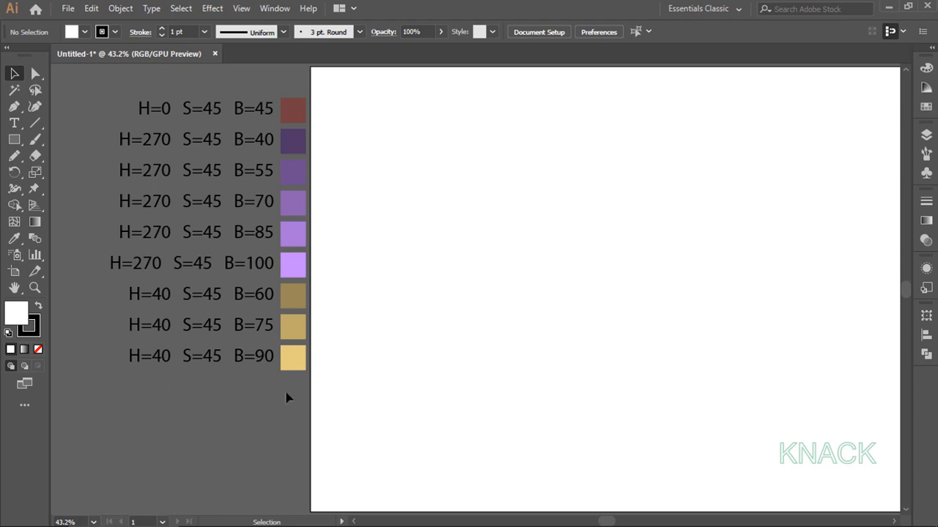
pyautogui.hscroll(8, 433, 363)
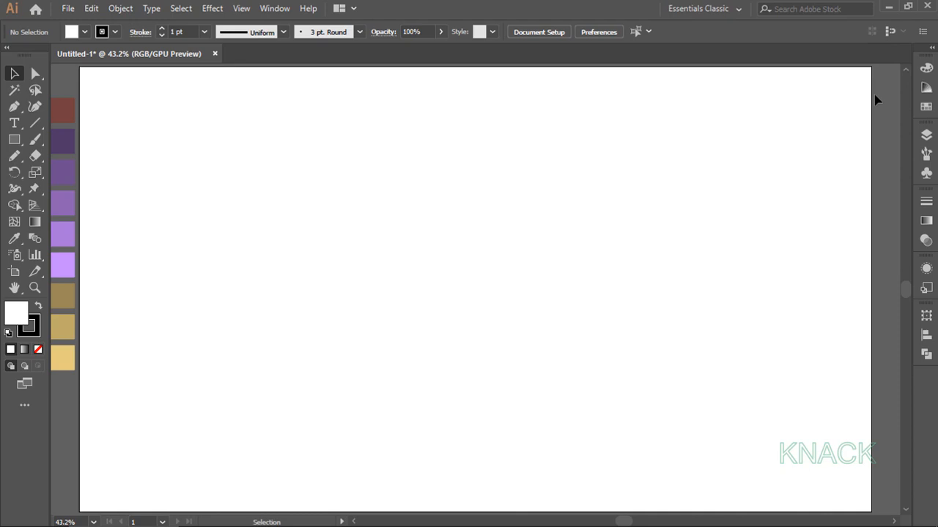
pyautogui.click(926, 173)
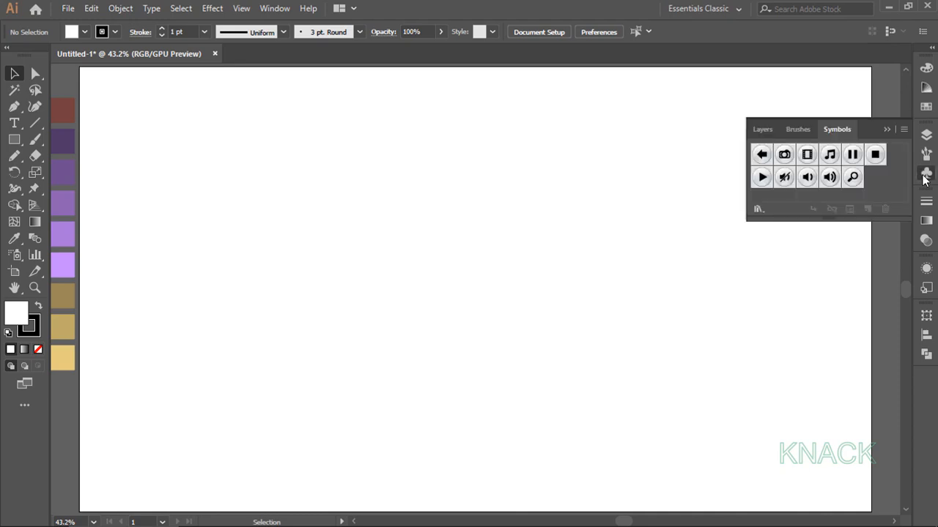
pyautogui.click(757, 210)
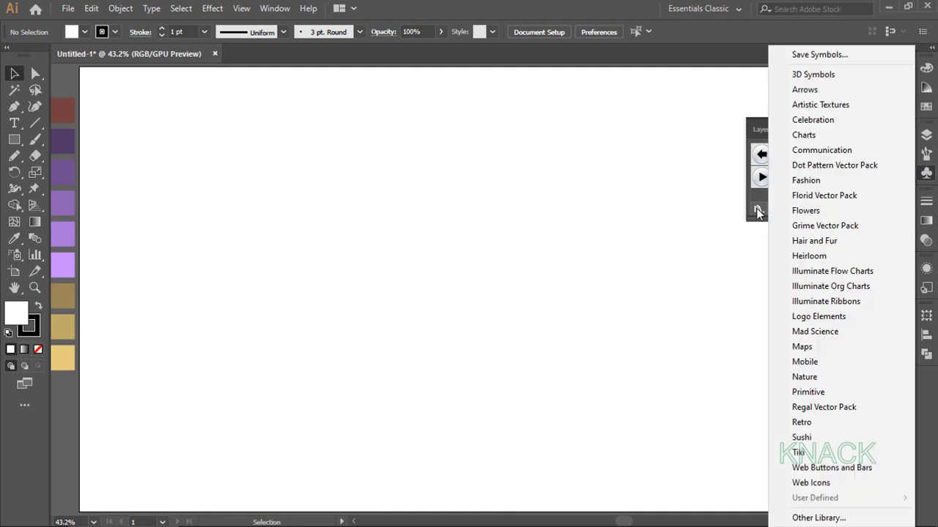
pyautogui.click(778, 393)
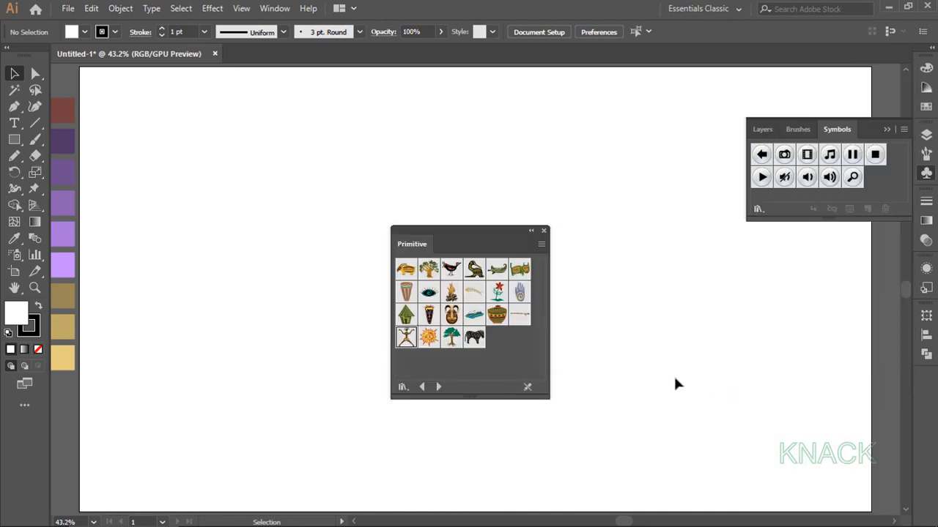
# - Place the Eye and Hand symbols on the artboard's left half, and the Sun and Stick Figure symbols beyond its right edge
pyautogui.moveTo(432, 295); pyautogui.dragTo(297, 184)
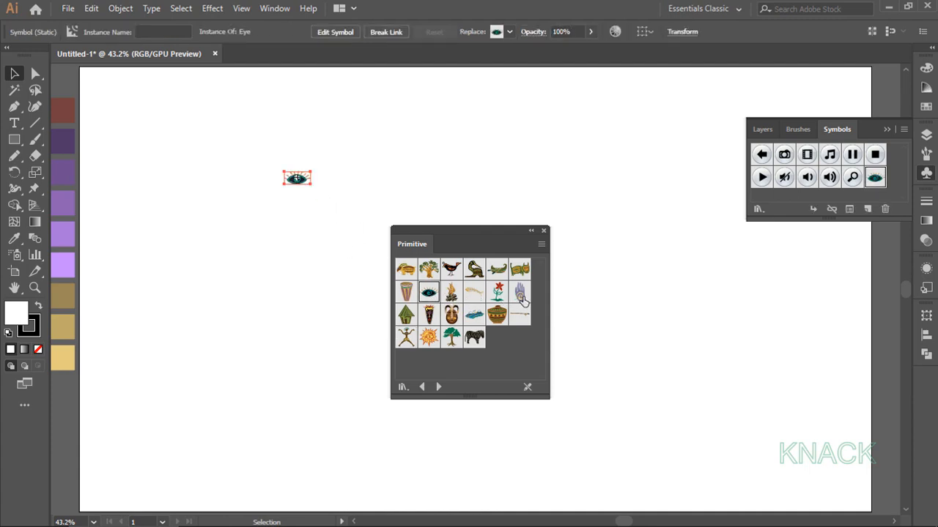
pyautogui.moveTo(523, 301); pyautogui.dragTo(233, 302)
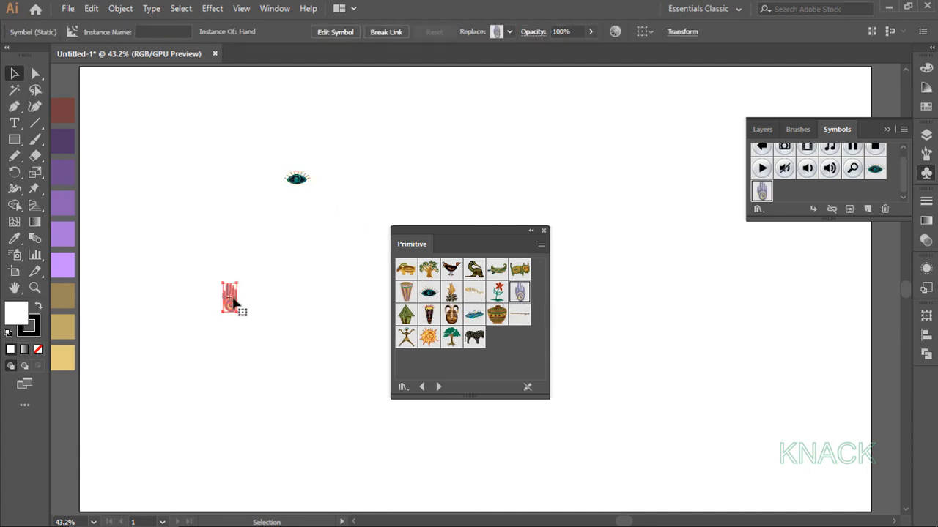
pyautogui.moveTo(429, 340); pyautogui.dragTo(630, 277)
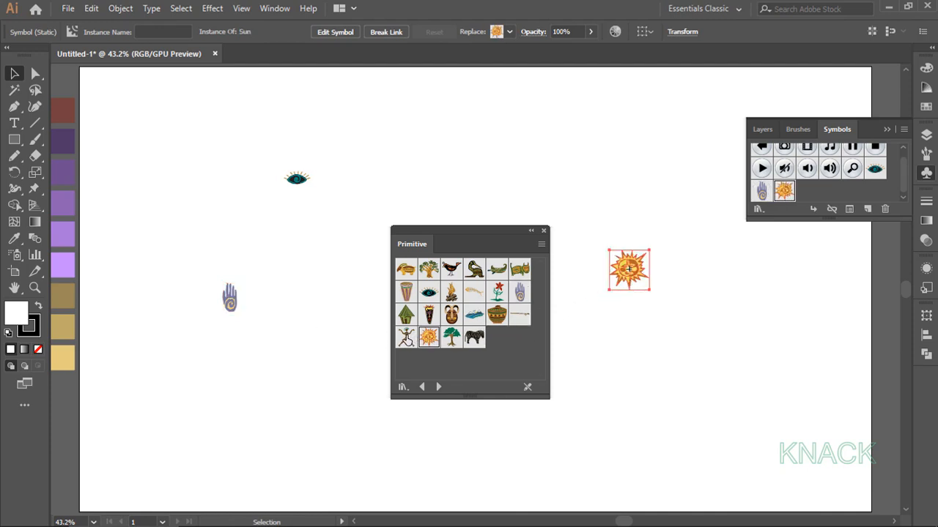
pyautogui.moveTo(406, 337); pyautogui.dragTo(652, 341)
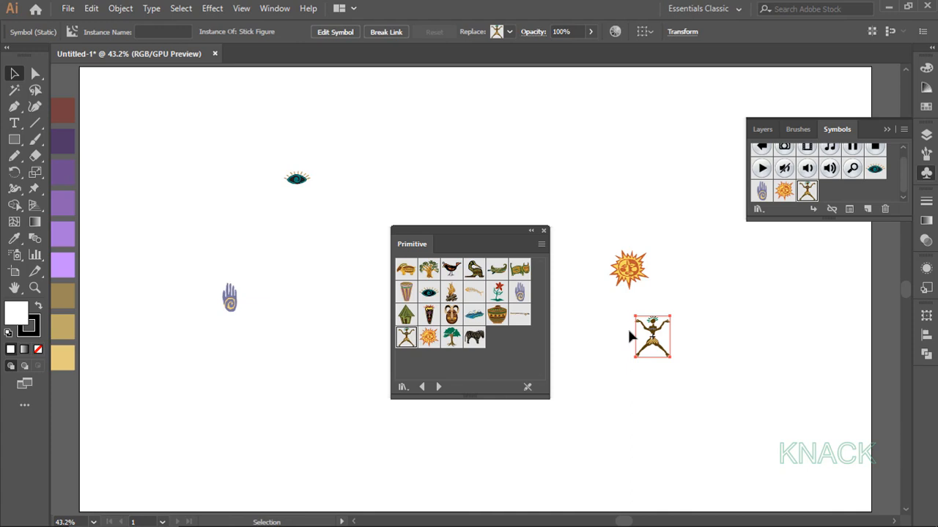
pyautogui.click(544, 231)
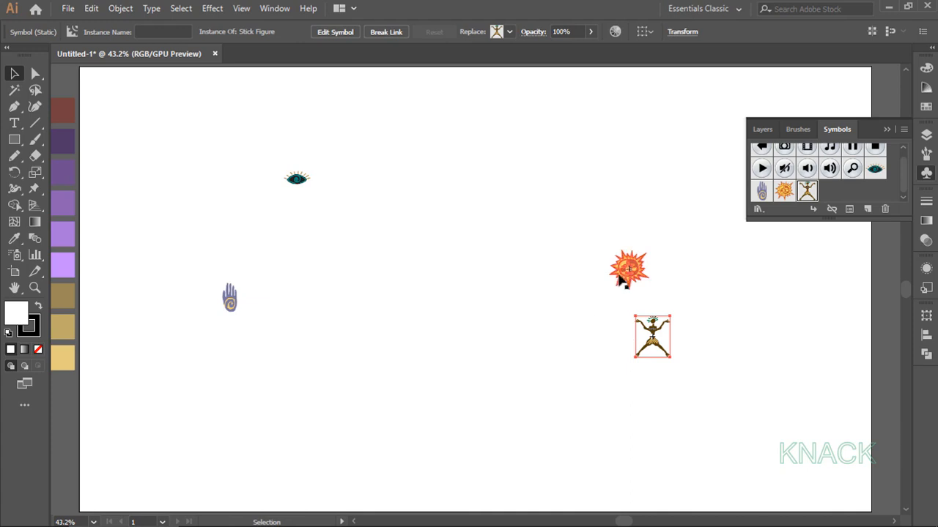
pyautogui.moveTo(628, 275); pyautogui.dragTo(891, 274)
pyautogui.moveTo(655, 341); pyautogui.dragTo(892, 343)
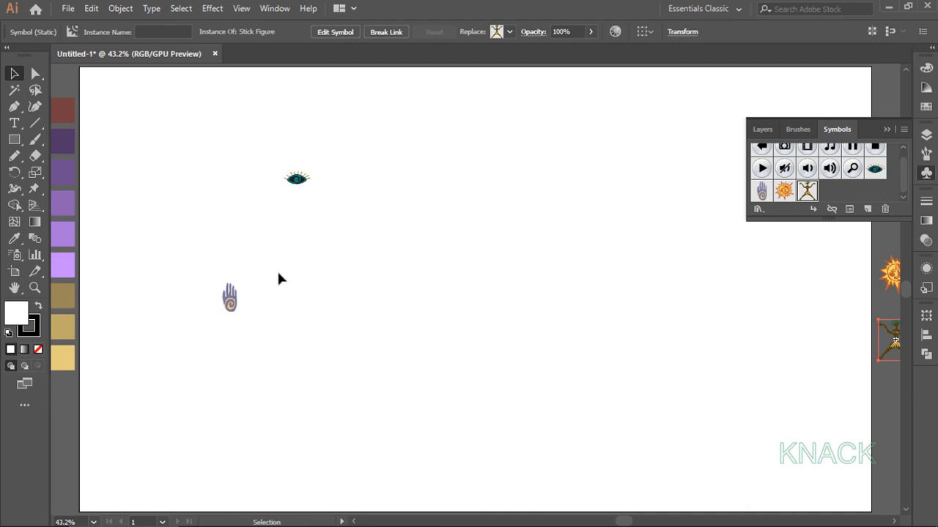
# - Enlarge the eye symbol proportionally by adding 250 px to its width
pyautogui.moveTo(245, 147); pyautogui.dragTo(329, 206)
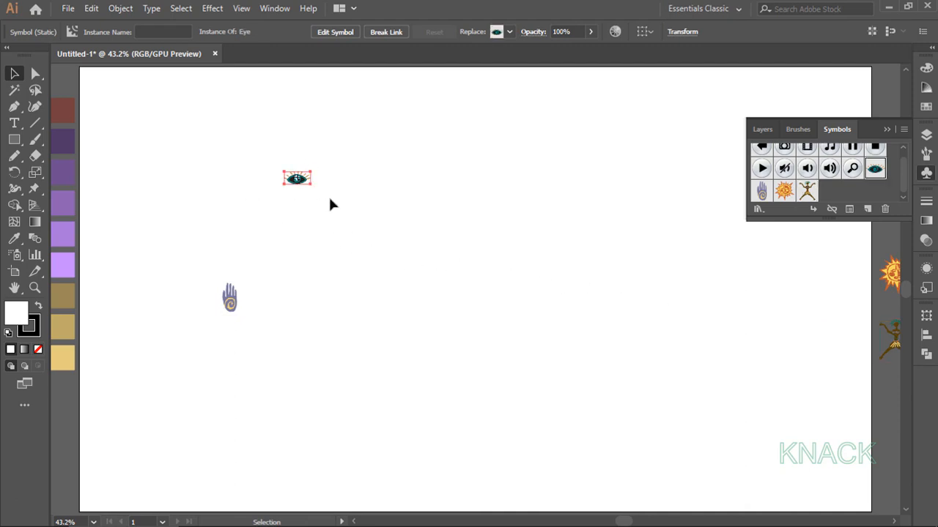
pyautogui.click(682, 32)
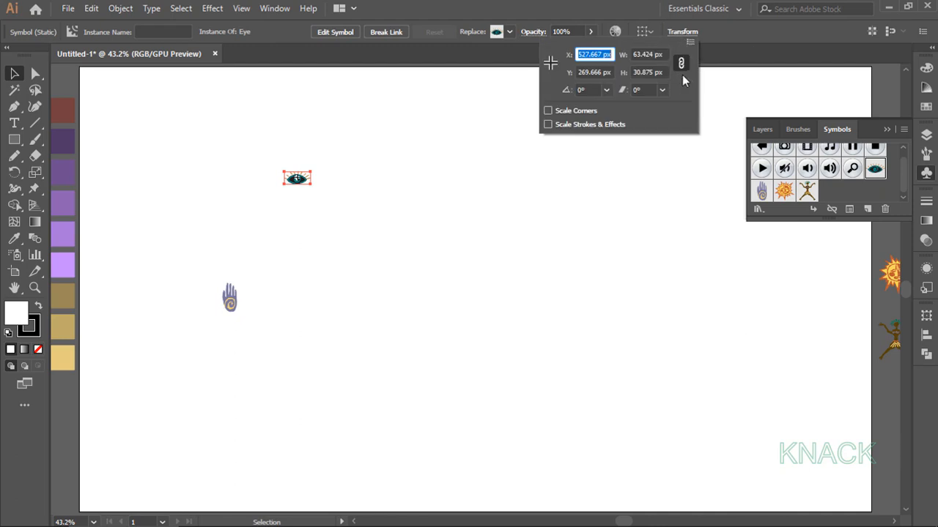
pyautogui.click(664, 55)
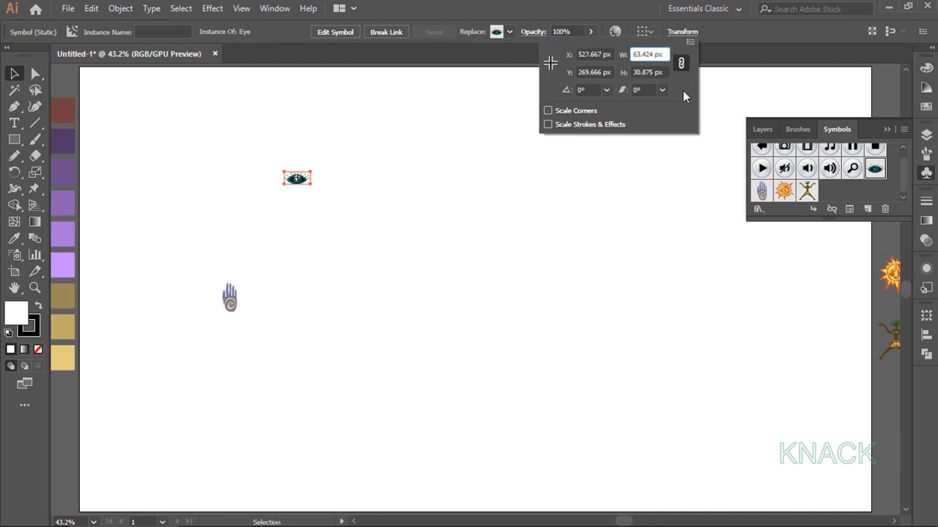
pyautogui.write('+250')
pyautogui.press('Return')
# - Enlarge the hand symbol proportionally by adding 150 px to its width
pyautogui.click(230, 297)
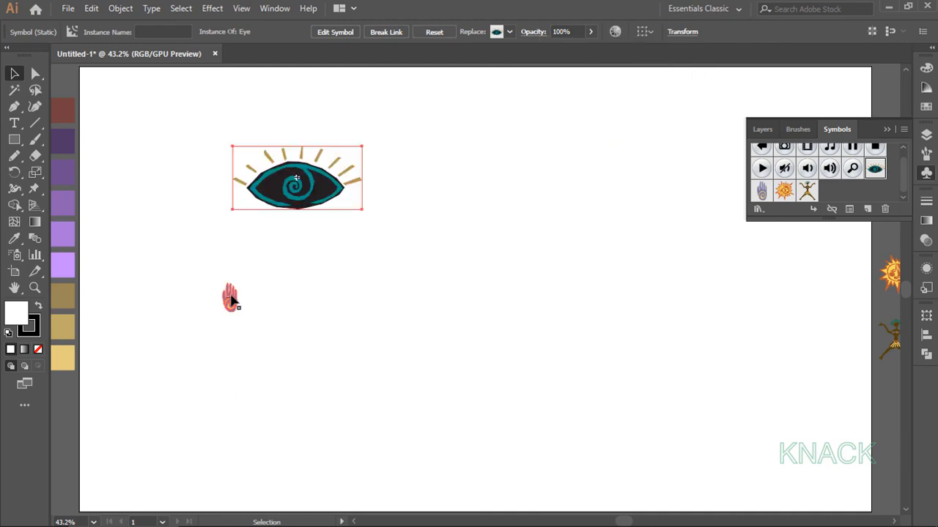
pyautogui.click(679, 31)
pyautogui.click(664, 54)
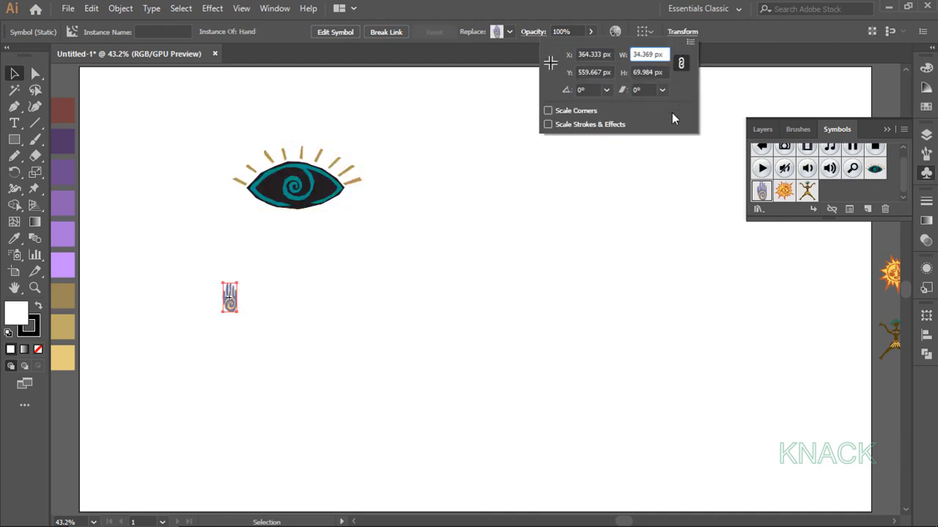
pyautogui.write('+150')
pyautogui.press('Return')
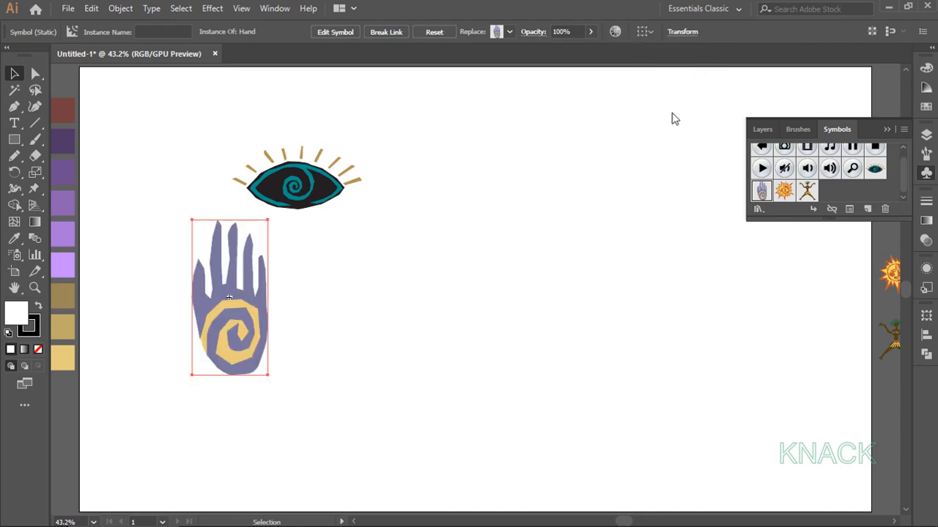
# - Move the eye to the artboard's right half and shift the hand slightly up and to the right
pyautogui.click(926, 172)
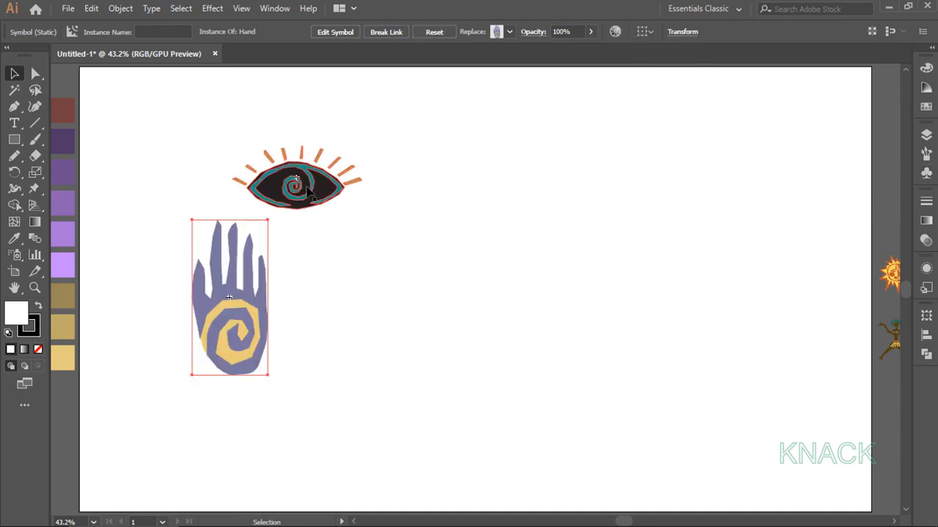
pyautogui.moveTo(306, 188); pyautogui.dragTo(636, 201)
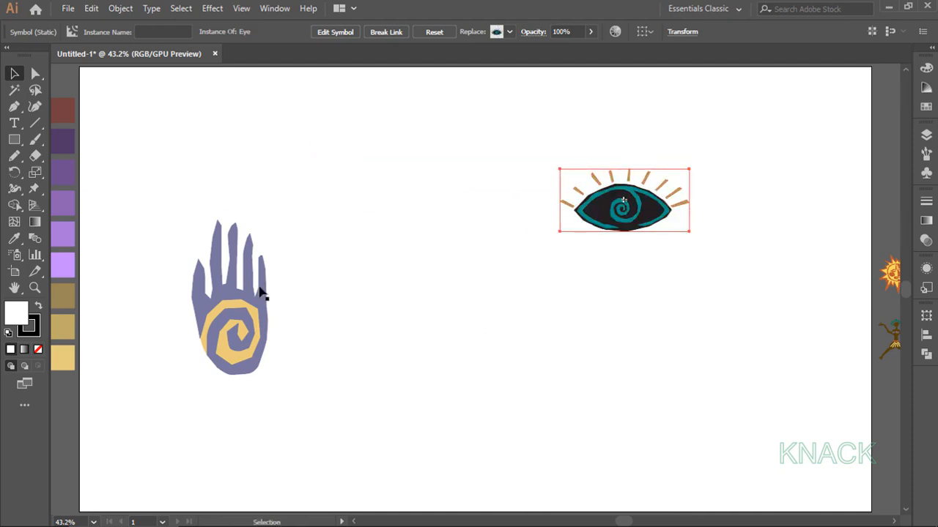
pyautogui.moveTo(261, 291); pyautogui.dragTo(287, 267)
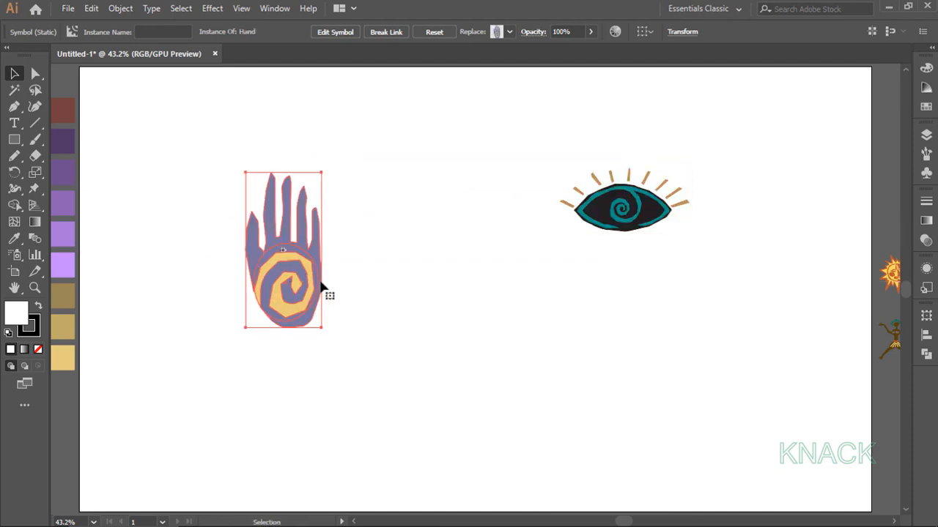
# - Rename Layer 1 as Symbols and lock it
pyautogui.click(924, 137)
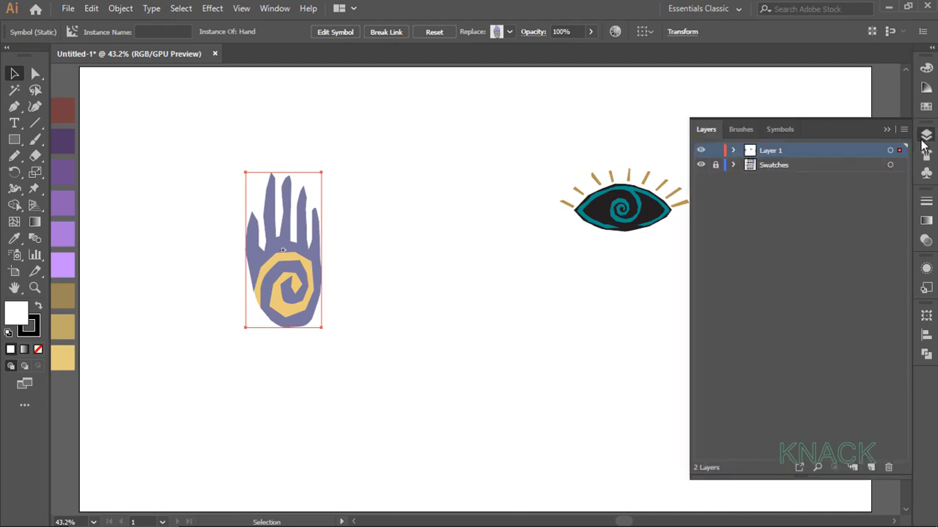
pyautogui.click(733, 150)
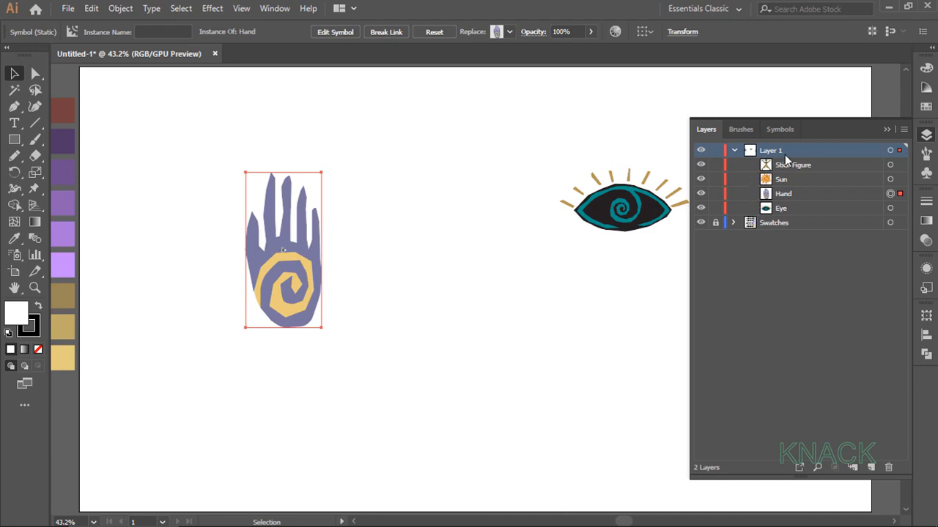
pyautogui.click(733, 150)
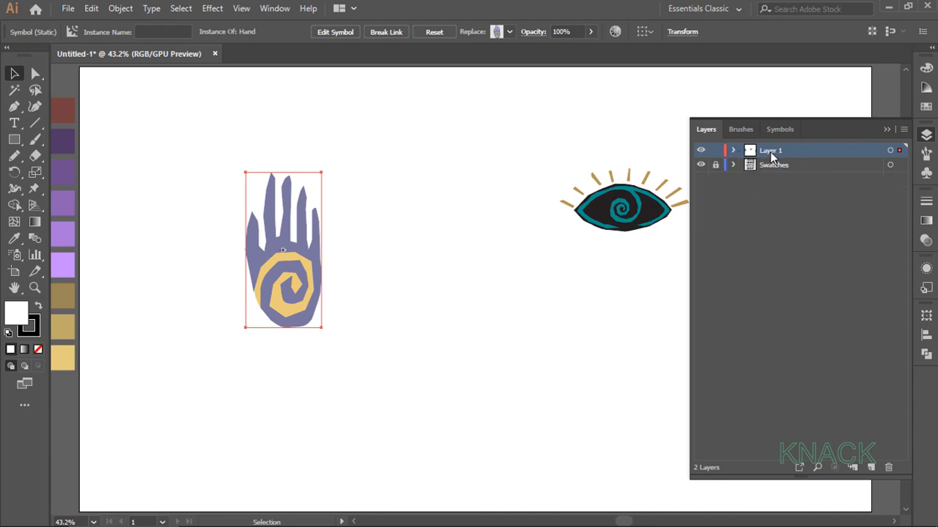
pyautogui.doubleClick(770, 152)
pyautogui.write('Symbols')
pyautogui.press('Return')
pyautogui.click(716, 151)
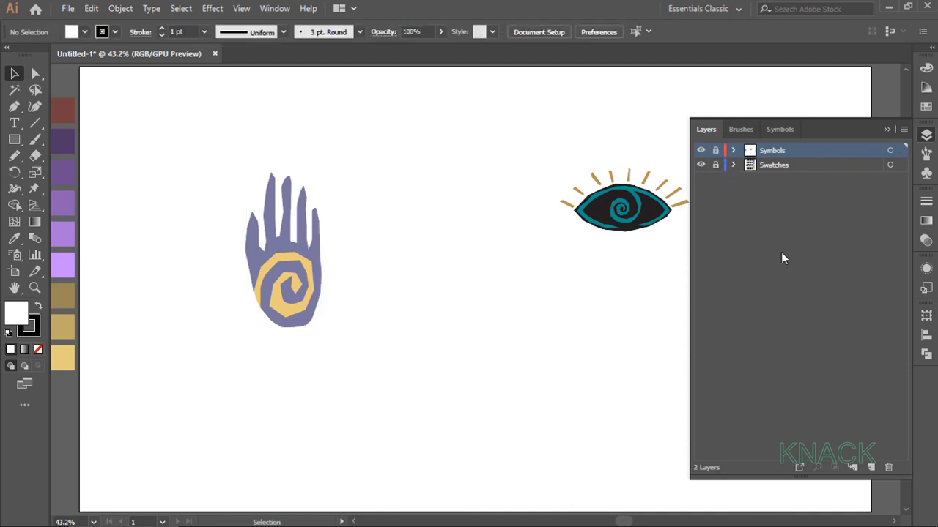
# - Add a new layer named Design between the Symbols and Swatches layers
pyautogui.click(870, 467)
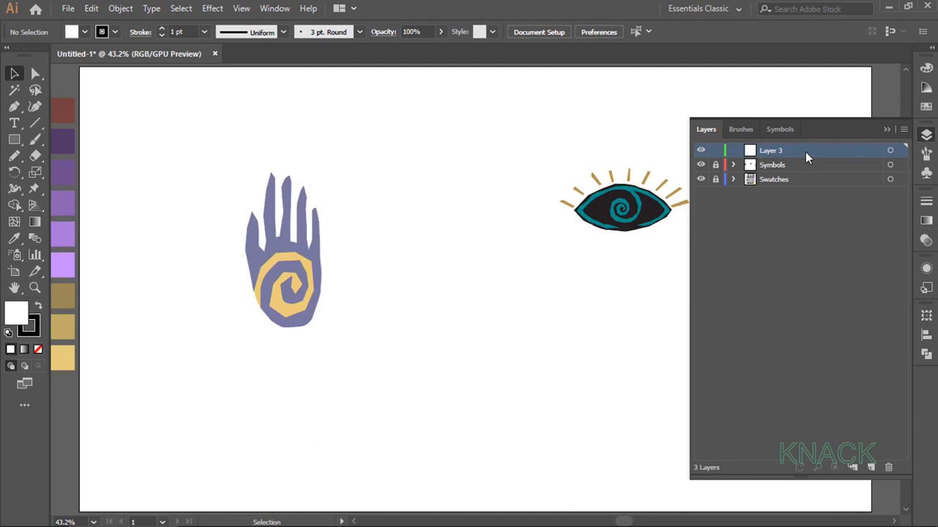
pyautogui.moveTo(805, 154); pyautogui.dragTo(807, 171)
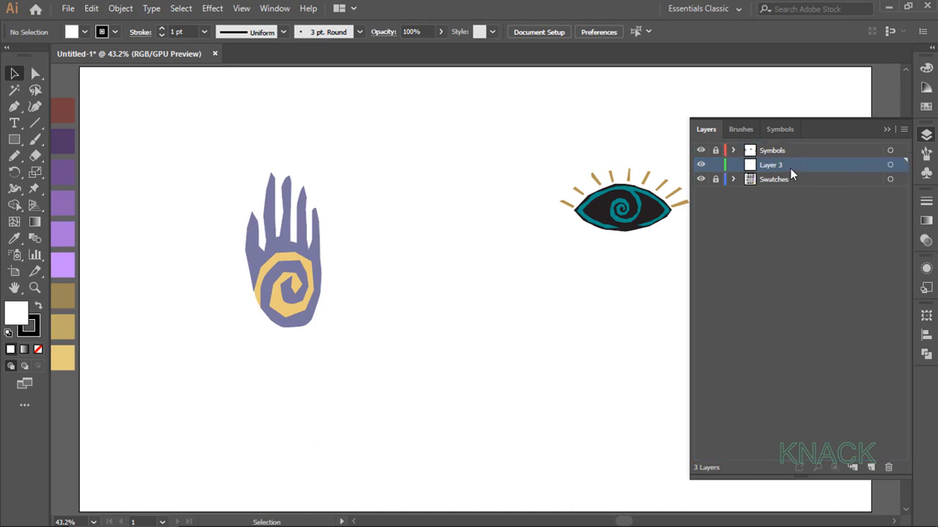
pyautogui.doubleClick(774, 166)
pyautogui.write('Design')
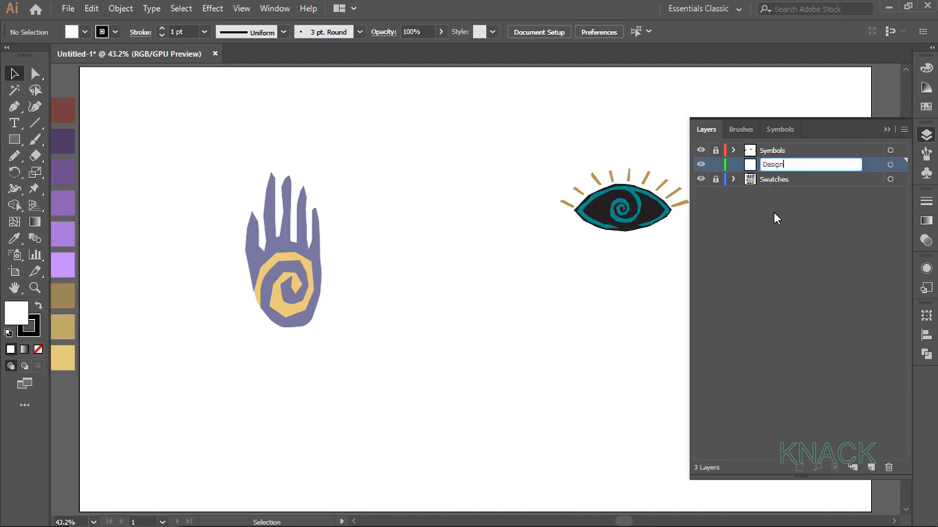
pyautogui.press('Return')
pyautogui.click(926, 135)
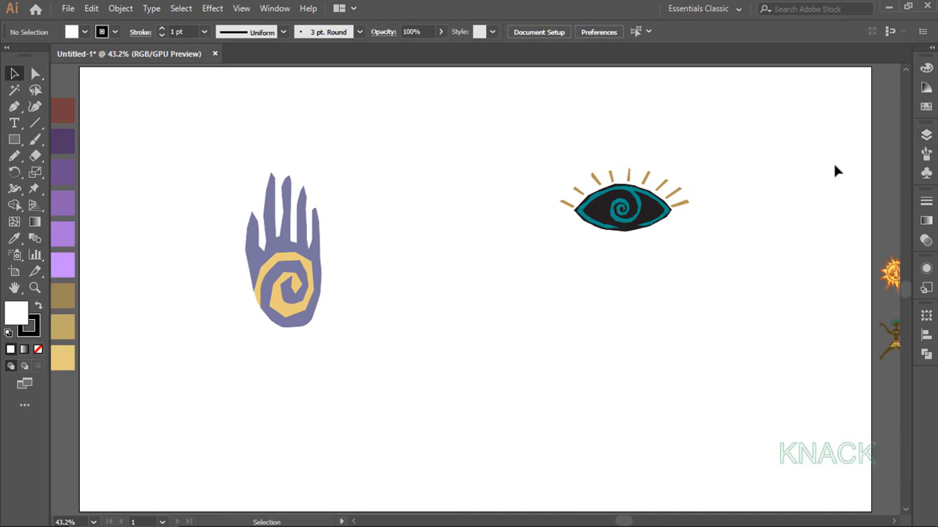
# - Draw a rectangle covering the whole artboard on the Design layer
pyautogui.click(14, 139)
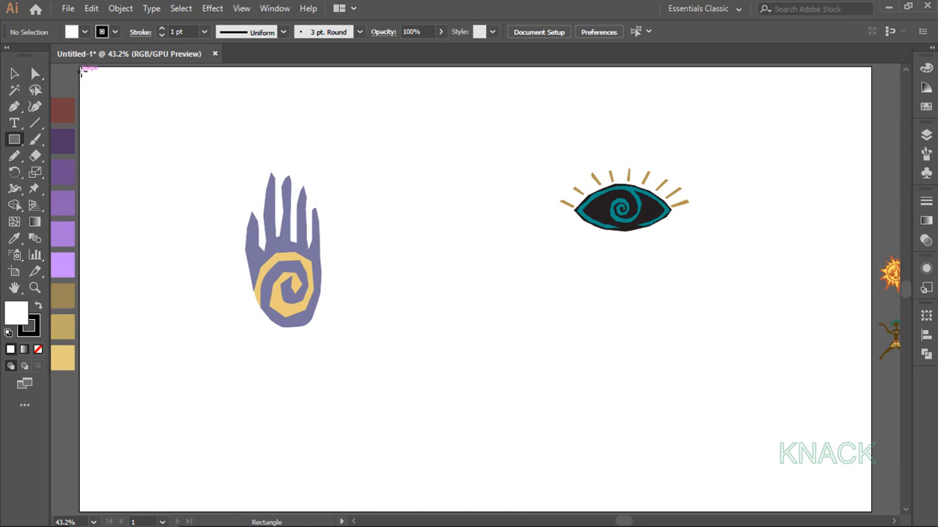
pyautogui.moveTo(79, 67); pyautogui.dragTo(870, 511)
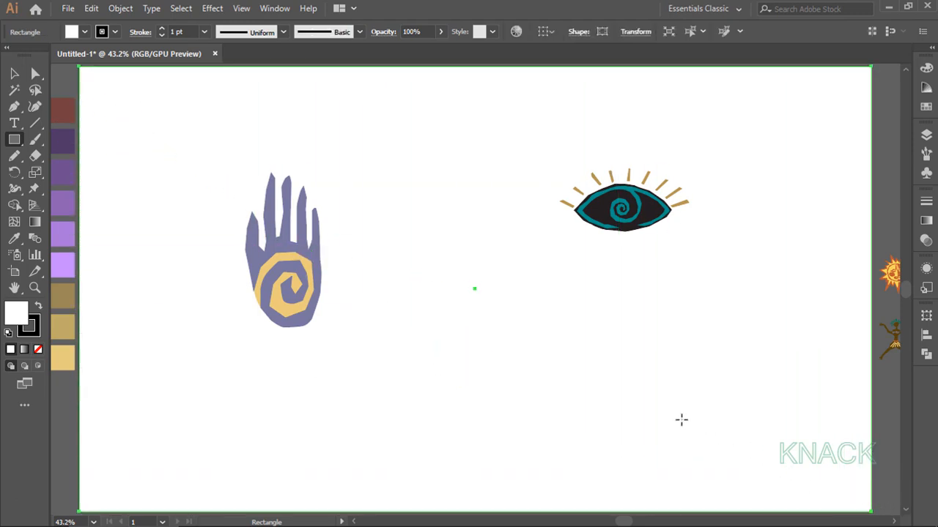
# - Apply the Pencil tool options with fidelity one notch below Smooth, stroke filling off and Keep selected on
pyautogui.click(15, 156)
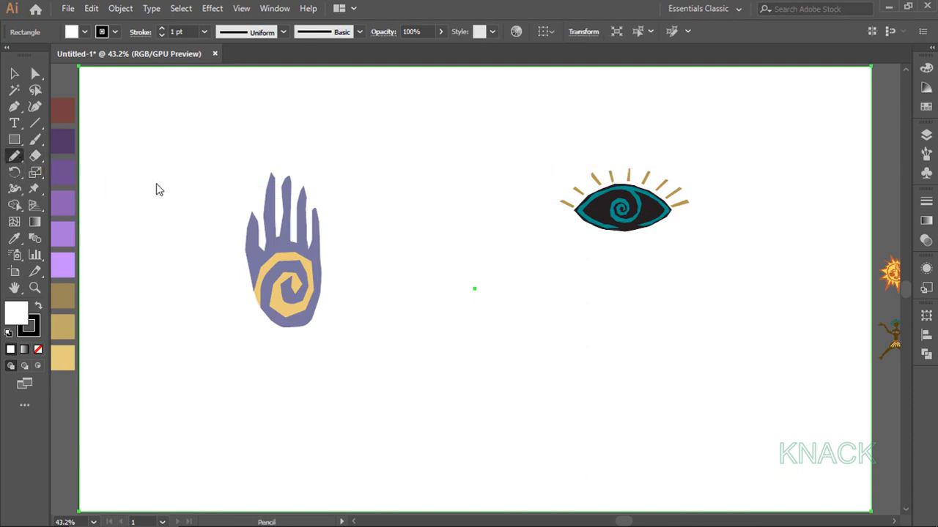
pyautogui.press('Return')
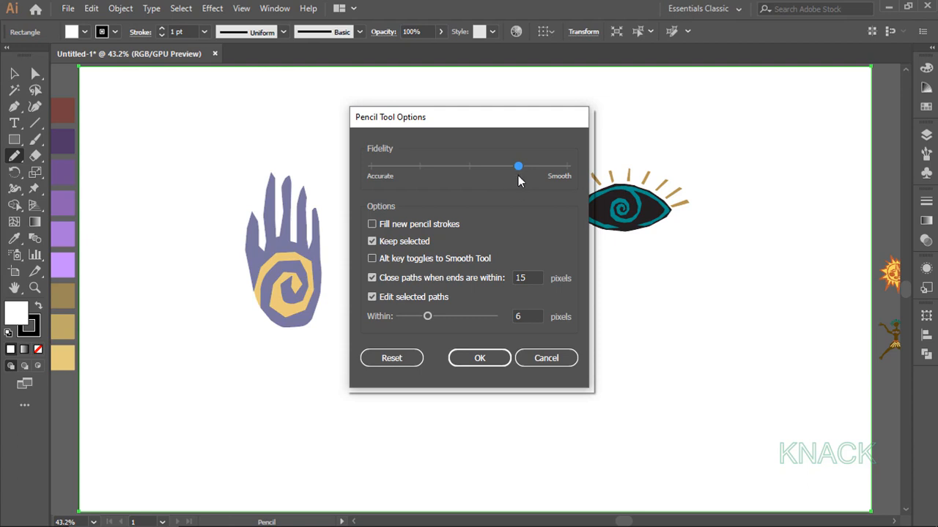
pyautogui.click(479, 358)
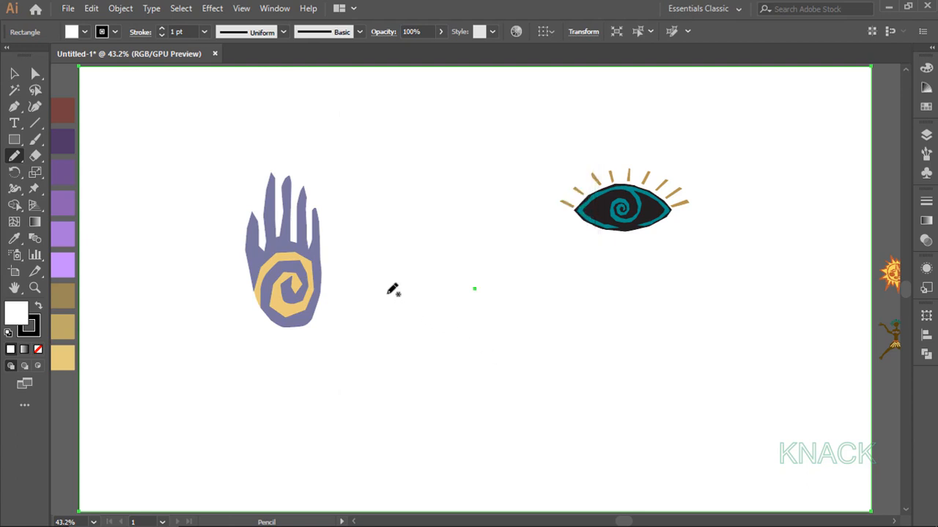
# - Draw five closed wavy freehand outlines around the hand with the Pencil tool, each one enclosing the previous
pyautogui.scroll(1, 282, 260)
pyautogui.scroll(2, 270, 255)
pyautogui.hscroll(-3, 270, 254)
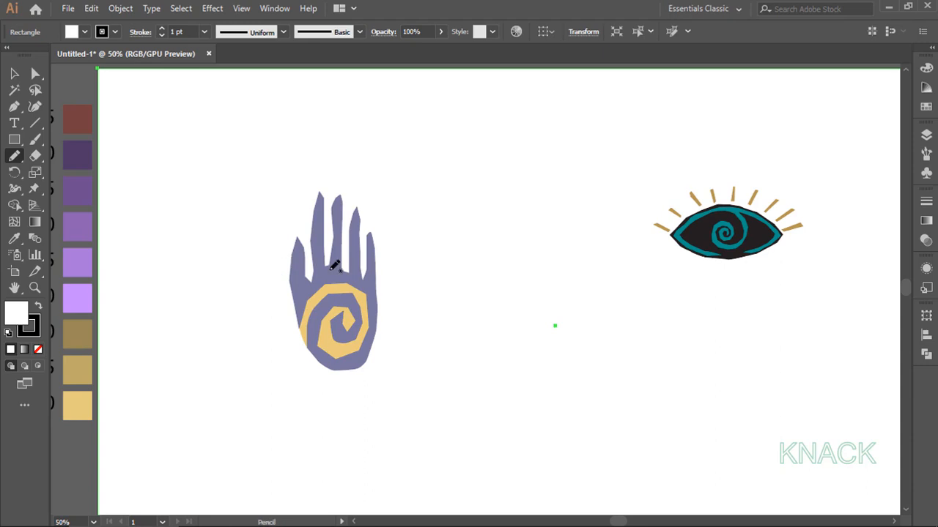
pyautogui.scroll(1, 334, 265)
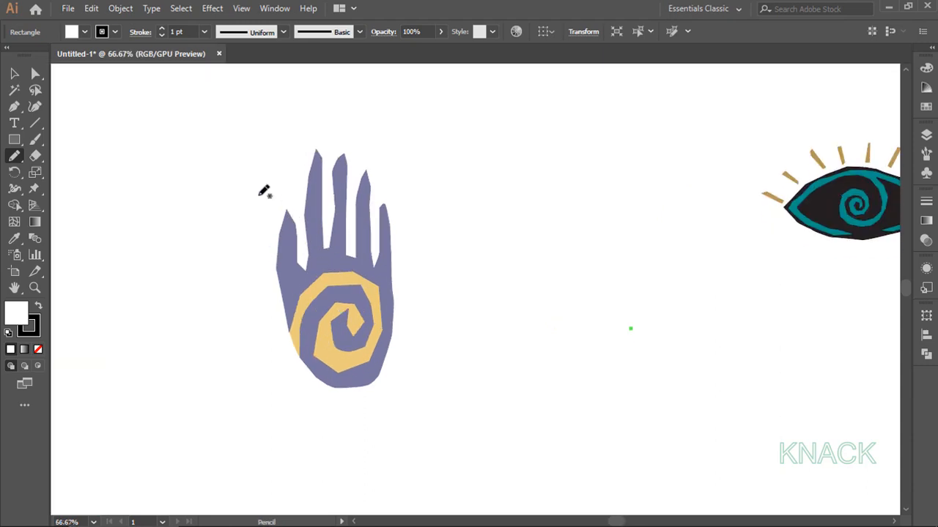
pyautogui.moveTo(262, 206)
pyautogui.mouseDown()
pyautogui.moveTo(321, 127)
pyautogui.moveTo(362, 146)
pyautogui.moveTo(409, 197)
pyautogui.moveTo(421, 340)
pyautogui.moveTo(410, 378)
pyautogui.moveTo(384, 405)
pyautogui.moveTo(294, 403)
pyautogui.moveTo(244, 313)
pyautogui.moveTo(243, 245)
pyautogui.moveTo(264, 201)
pyautogui.mouseUp()
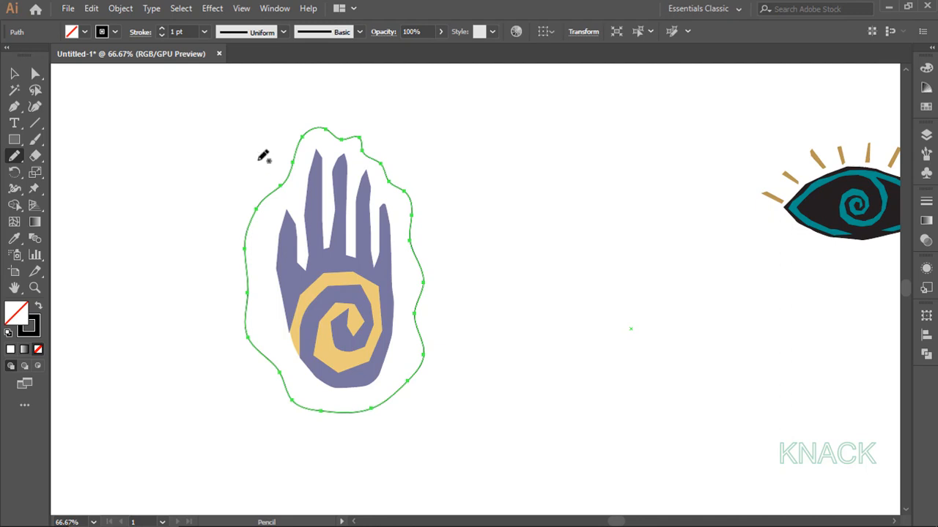
pyautogui.moveTo(259, 163)
pyautogui.mouseDown()
pyautogui.moveTo(304, 108)
pyautogui.moveTo(378, 118)
pyautogui.moveTo(455, 239)
pyautogui.moveTo(442, 379)
pyautogui.moveTo(423, 409)
pyautogui.moveTo(372, 433)
pyautogui.moveTo(327, 437)
pyautogui.moveTo(279, 419)
pyautogui.moveTo(244, 390)
pyautogui.moveTo(221, 338)
pyautogui.moveTo(219, 286)
pyautogui.moveTo(238, 182)
pyautogui.moveTo(259, 165)
pyautogui.moveTo(244, 135)
pyautogui.moveTo(283, 93)
pyautogui.moveTo(361, 84)
pyautogui.moveTo(430, 147)
pyautogui.moveTo(483, 225)
pyautogui.moveTo(462, 394)
pyautogui.moveTo(371, 456)
pyautogui.moveTo(248, 431)
pyautogui.moveTo(195, 339)
pyautogui.moveTo(200, 231)
pyautogui.moveTo(246, 101)
pyautogui.moveTo(336, 98)
pyautogui.moveTo(407, 158)
pyautogui.moveTo(451, 247)
pyautogui.moveTo(425, 345)
pyautogui.moveTo(370, 391)
pyautogui.moveTo(292, 405)
pyautogui.moveTo(241, 400)
pyautogui.moveTo(199, 351)
pyautogui.moveTo(182, 273)
pyautogui.moveTo(198, 180)
pyautogui.moveTo(212, 159)
pyautogui.moveTo(209, 124)
pyautogui.moveTo(247, 84)
pyautogui.moveTo(292, 78)
pyautogui.moveTo(380, 96)
pyautogui.moveTo(441, 159)
pyautogui.moveTo(463, 219)
pyautogui.moveTo(456, 310)
pyautogui.moveTo(424, 380)
pyautogui.moveTo(320, 419)
pyautogui.moveTo(231, 415)
pyautogui.moveTo(168, 351)
pyautogui.moveTo(157, 264)
pyautogui.moveTo(179, 173)
pyautogui.moveTo(203, 150)
pyautogui.mouseUp()
pyautogui.hotkey('ctrl', '-')
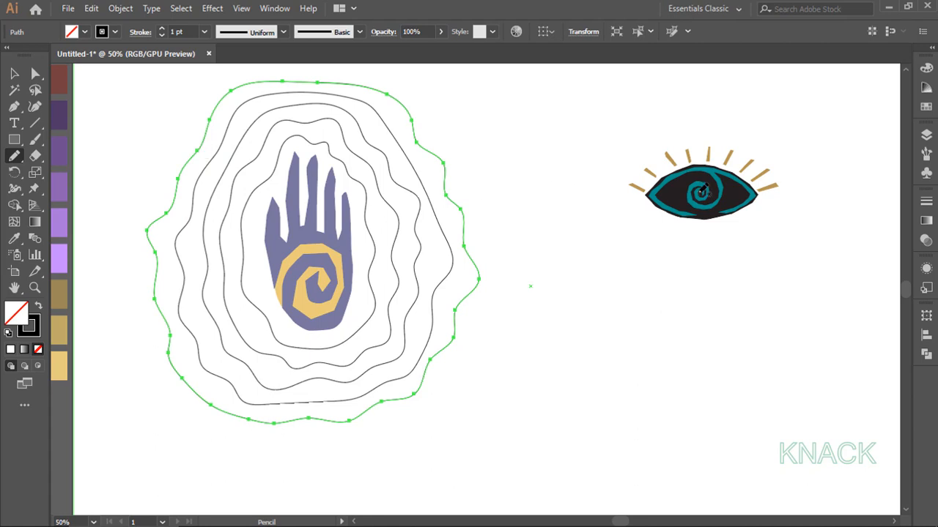
# - Draw five closed wavy freehand outlines around the eye and its lashes with the Pencil tool, each enclosing the previous
pyautogui.scroll(2, 697, 182)
pyautogui.hscroll(-4, 697, 183)
pyautogui.hscroll(5, 697, 183)
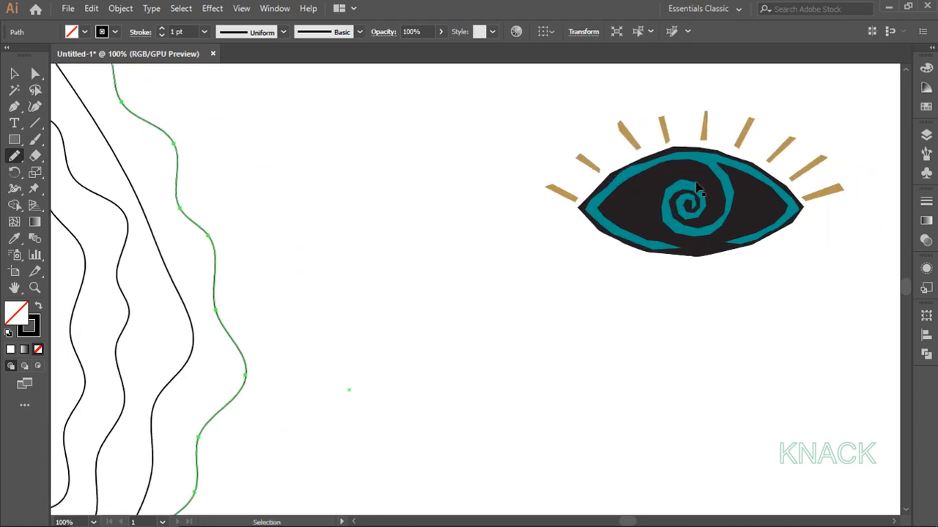
pyautogui.hscroll(5, 680, 188)
pyautogui.scroll(2, 589, 182)
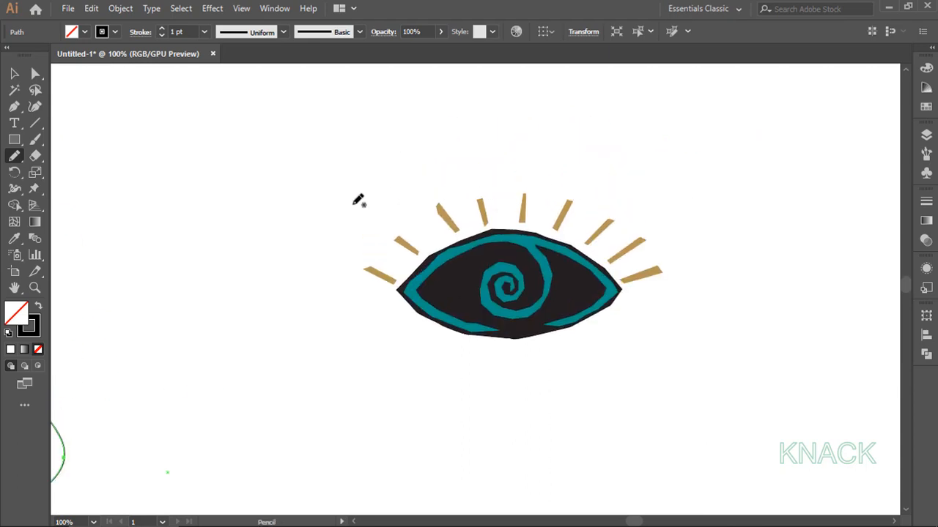
pyautogui.moveTo(337, 262)
pyautogui.mouseDown()
pyautogui.moveTo(510, 178)
pyautogui.moveTo(682, 318)
pyautogui.moveTo(385, 320)
pyautogui.moveTo(343, 223)
pyautogui.moveTo(491, 148)
pyautogui.moveTo(723, 249)
pyautogui.moveTo(502, 389)
pyautogui.moveTo(290, 257)
pyautogui.moveTo(324, 222)
pyautogui.mouseUp()
pyautogui.moveTo(334, 178)
pyautogui.mouseDown()
pyautogui.moveTo(520, 123)
pyautogui.moveTo(627, 140)
pyautogui.moveTo(720, 214)
pyautogui.moveTo(746, 313)
pyautogui.moveTo(651, 389)
pyautogui.moveTo(477, 410)
pyautogui.moveTo(338, 390)
pyautogui.moveTo(263, 309)
pyautogui.moveTo(320, 184)
pyautogui.moveTo(393, 132)
pyautogui.moveTo(517, 94)
pyautogui.moveTo(670, 110)
pyautogui.moveTo(731, 175)
pyautogui.moveTo(769, 299)
pyautogui.moveTo(719, 413)
pyautogui.moveTo(547, 436)
pyautogui.moveTo(356, 439)
pyautogui.moveTo(247, 354)
pyautogui.moveTo(245, 240)
pyautogui.moveTo(387, 120)
pyautogui.moveTo(462, 94)
pyautogui.moveTo(553, 102)
pyautogui.moveTo(622, 151)
pyautogui.moveTo(651, 216)
pyautogui.moveTo(645, 297)
pyautogui.moveTo(592, 340)
pyautogui.moveTo(433, 373)
pyautogui.moveTo(333, 368)
pyautogui.moveTo(276, 323)
pyautogui.moveTo(254, 249)
pyautogui.moveTo(283, 156)
pyautogui.moveTo(342, 133)
pyautogui.mouseUp()
pyautogui.hotkey('ctrl', '-')
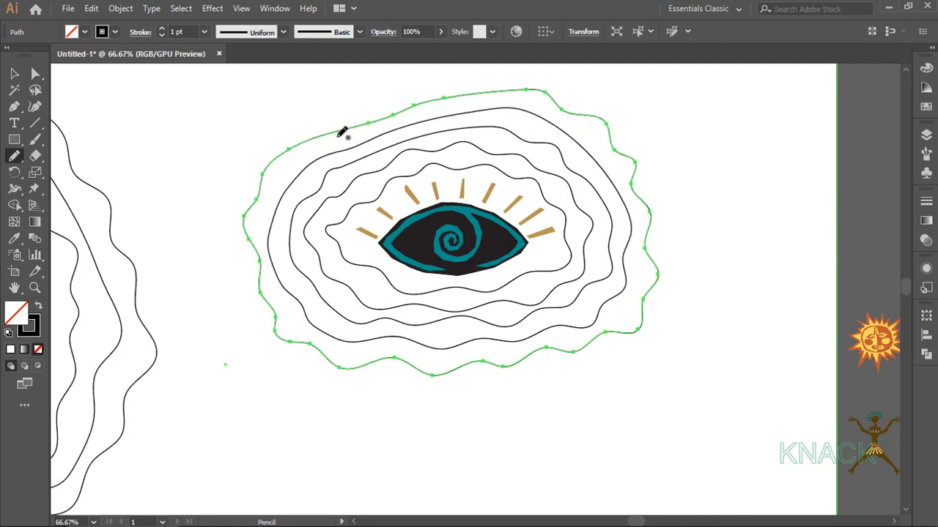
# - Divide the artboard rectangle and all the wavy outlines into separate shapes with Pathfinder Divide, and ungroup the result
pyautogui.hotkey('ctrl', '0')
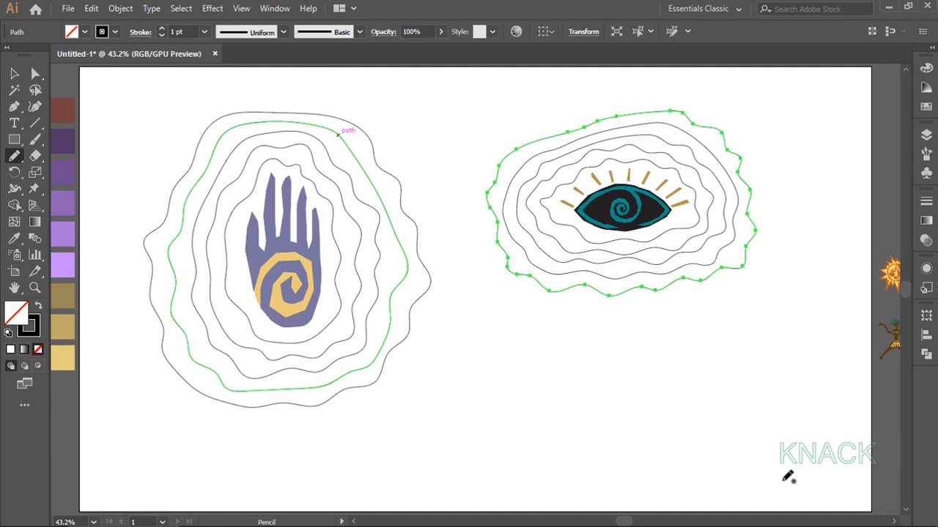
pyautogui.click(14, 73)
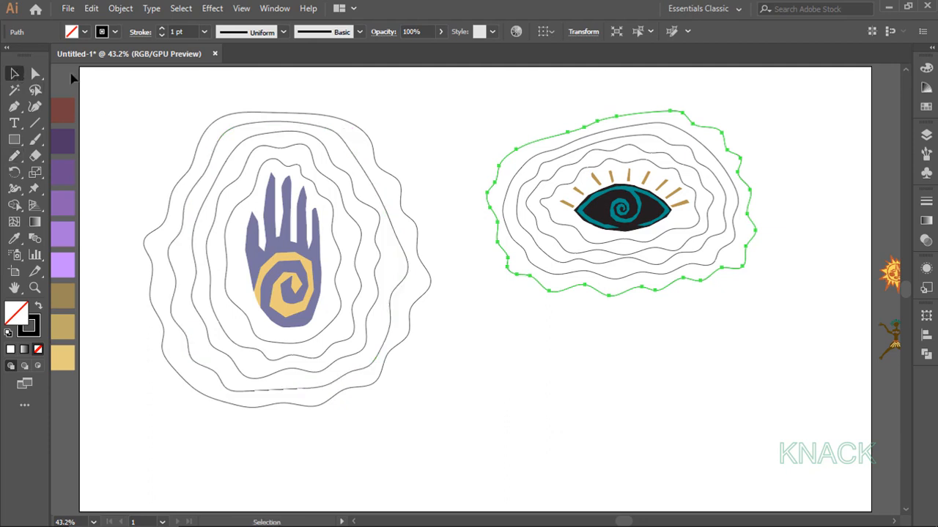
pyautogui.moveTo(78, 69); pyautogui.dragTo(128, 144)
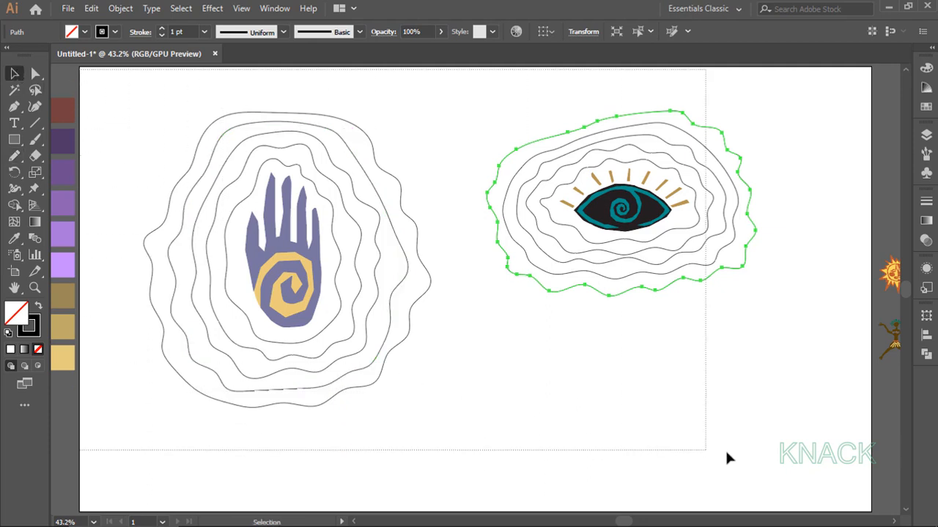
pyautogui.hotkey('ctrl', 'a')
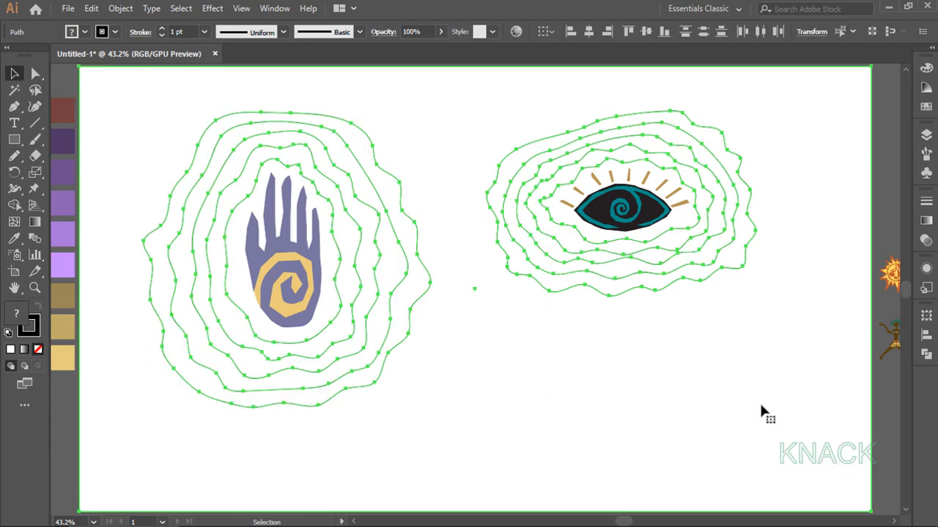
pyautogui.click(926, 354)
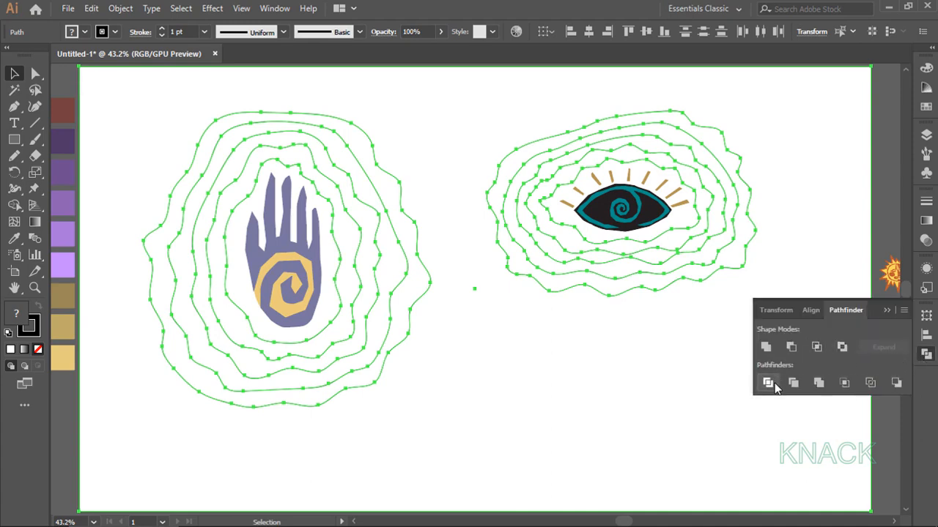
pyautogui.click(769, 384)
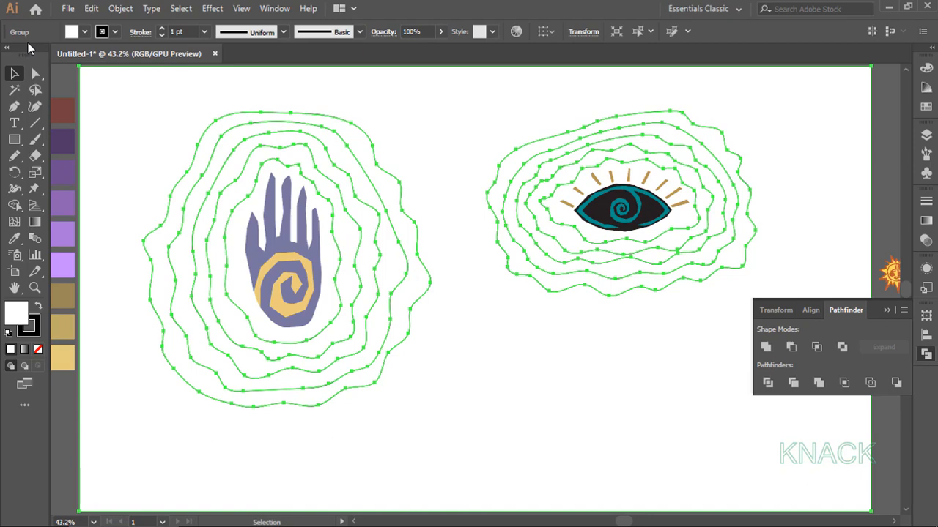
pyautogui.click(121, 9)
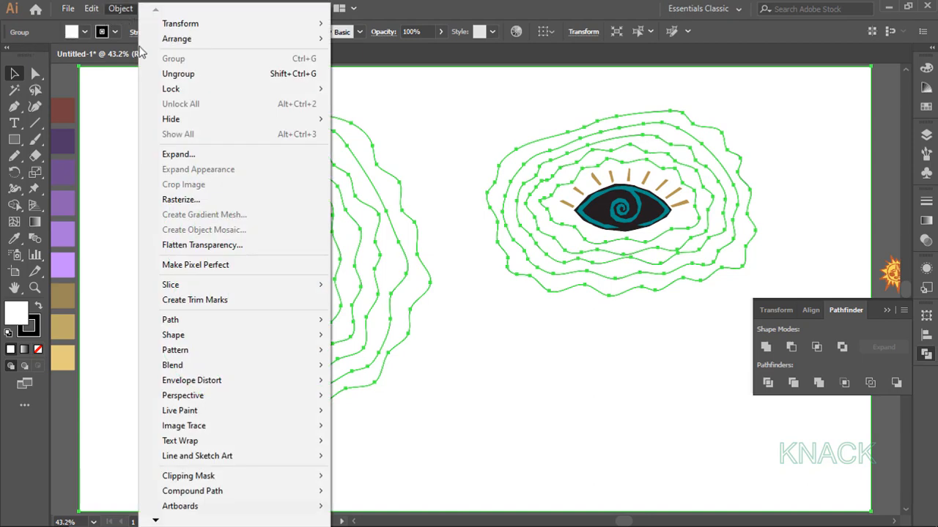
pyautogui.click(212, 76)
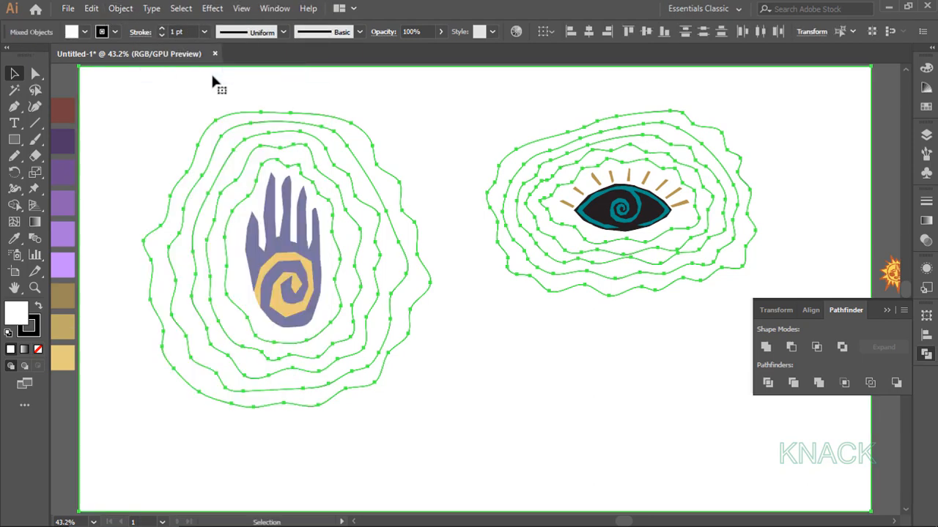
pyautogui.click(103, 102)
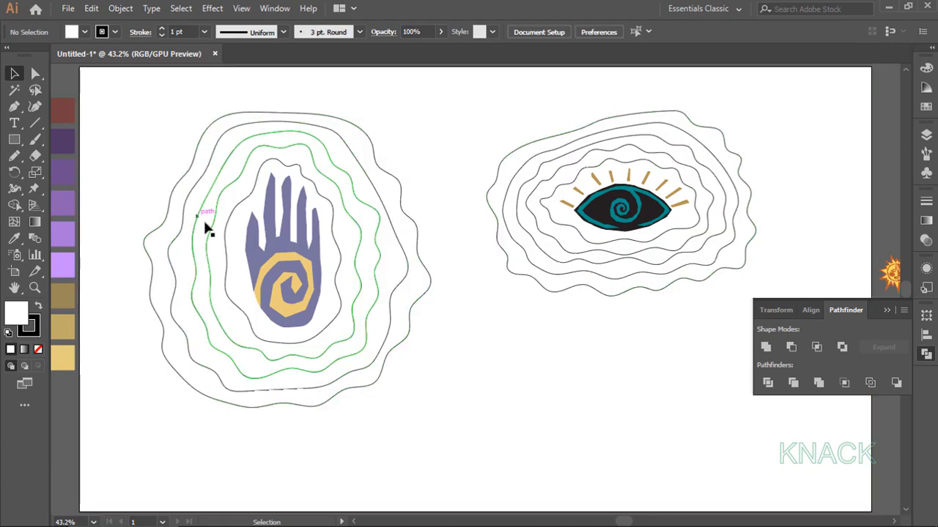
# - Fill the innermost shape behind the hand with the palette's reddish brown and the ring around it with the darkest purple
pyautogui.click(236, 253)
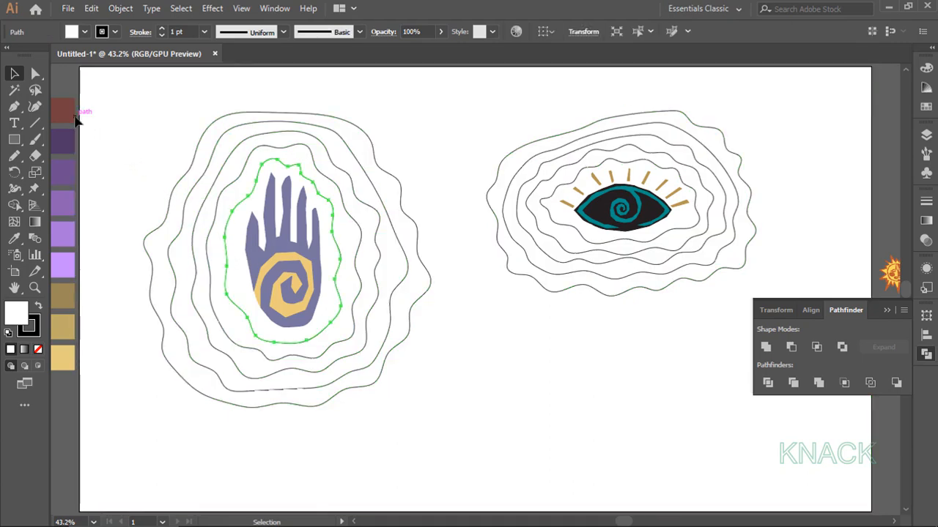
pyautogui.click(15, 240)
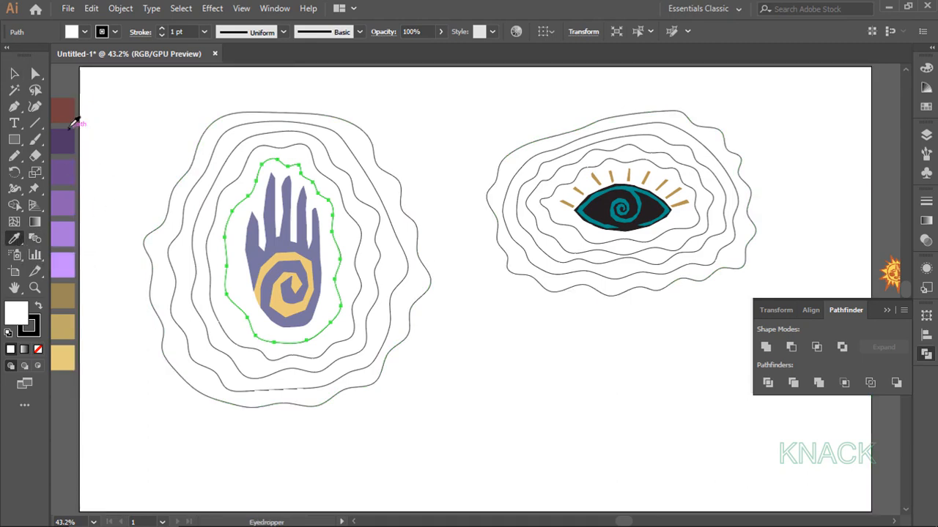
pyautogui.click(72, 111)
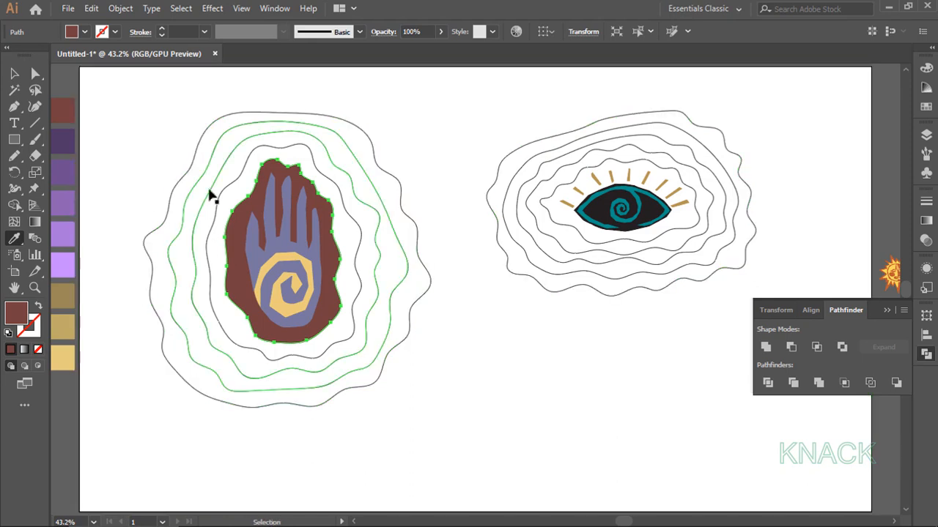
pyautogui.keyDown('ctrl'); pyautogui.click(218, 197); pyautogui.keyUp('ctrl')
pyautogui.keyDown('ctrl'); pyautogui.keyDown('shift'); pyautogui.click(182, 183); pyautogui.keyUp('shift'); pyautogui.keyUp('ctrl')
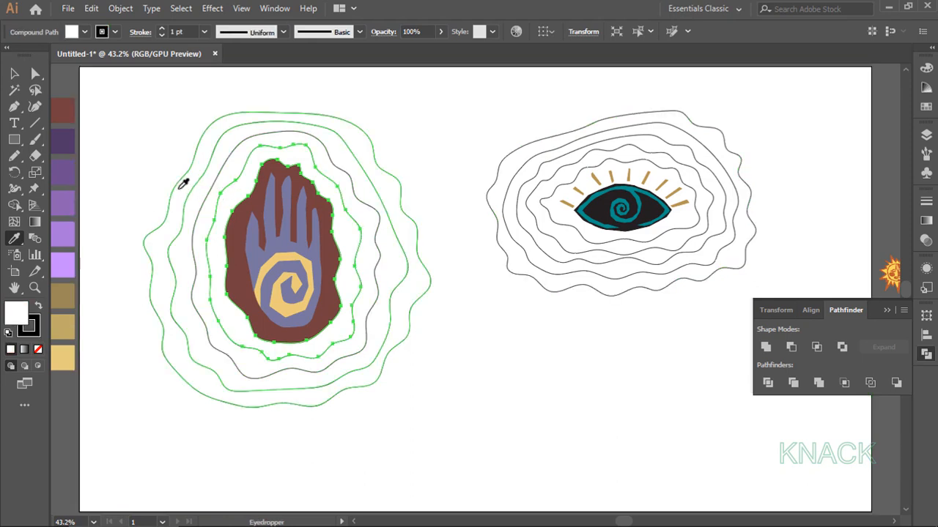
pyautogui.click(70, 142)
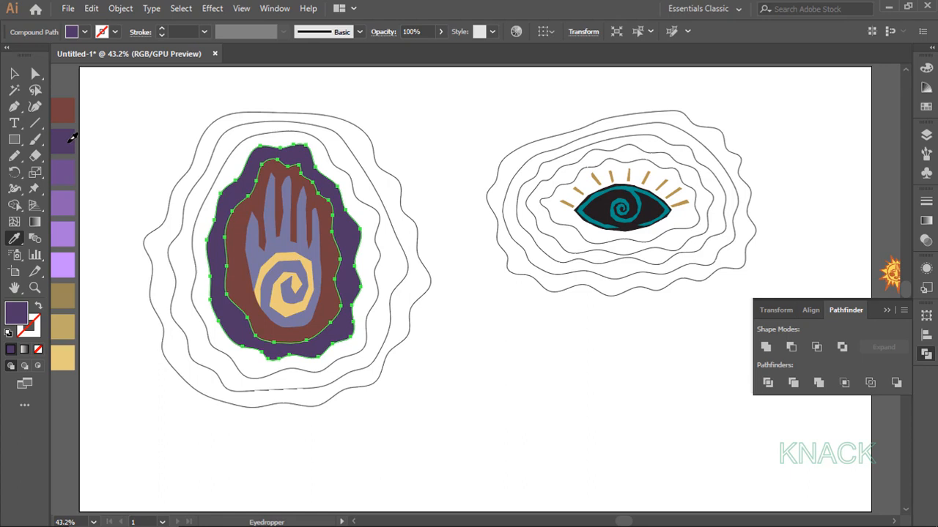
# - Fill the hand's three outer rings with progressively lighter palette purples going outward, and the background with the lightest purple
pyautogui.keyDown('ctrl'); pyautogui.click(194, 188); pyautogui.keyUp('ctrl')
pyautogui.keyDown('ctrl'); pyautogui.click(218, 185); pyautogui.keyUp('ctrl')
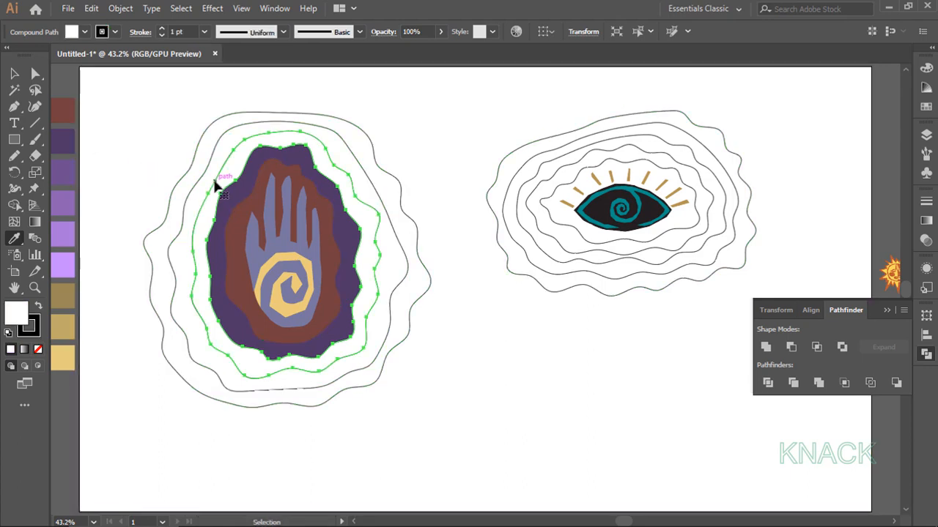
pyautogui.click(70, 172)
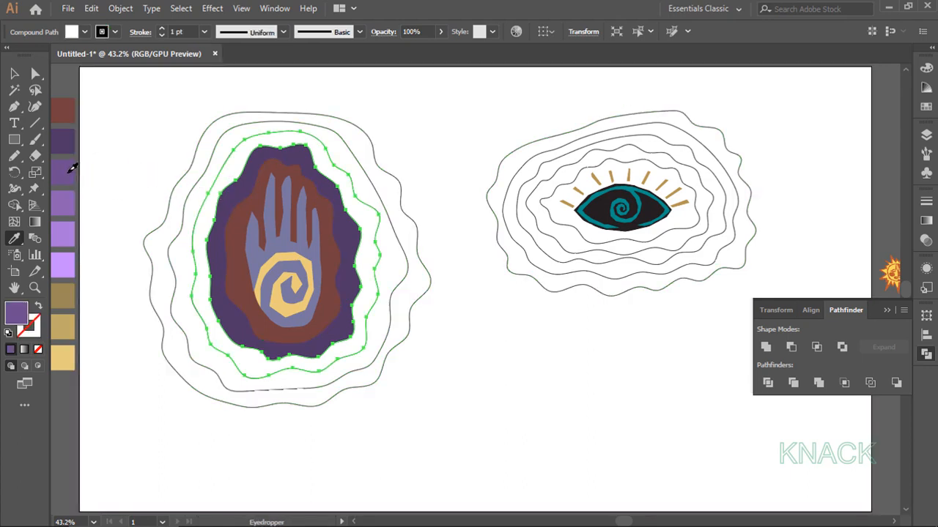
pyautogui.keyDown('ctrl'); pyautogui.click(189, 194); pyautogui.keyUp('ctrl')
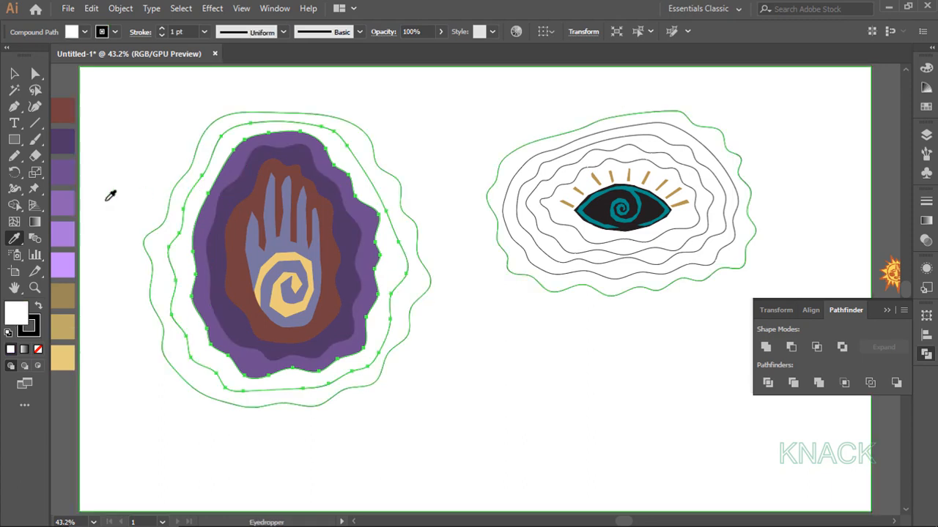
pyautogui.click(70, 197)
pyautogui.keyDown('ctrl'); pyautogui.click(176, 192); pyautogui.keyUp('ctrl')
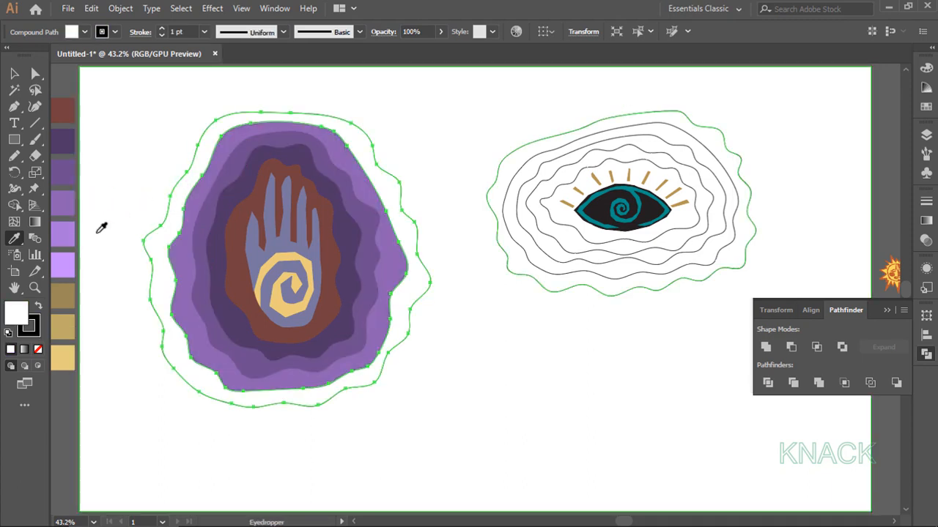
pyautogui.click(63, 235)
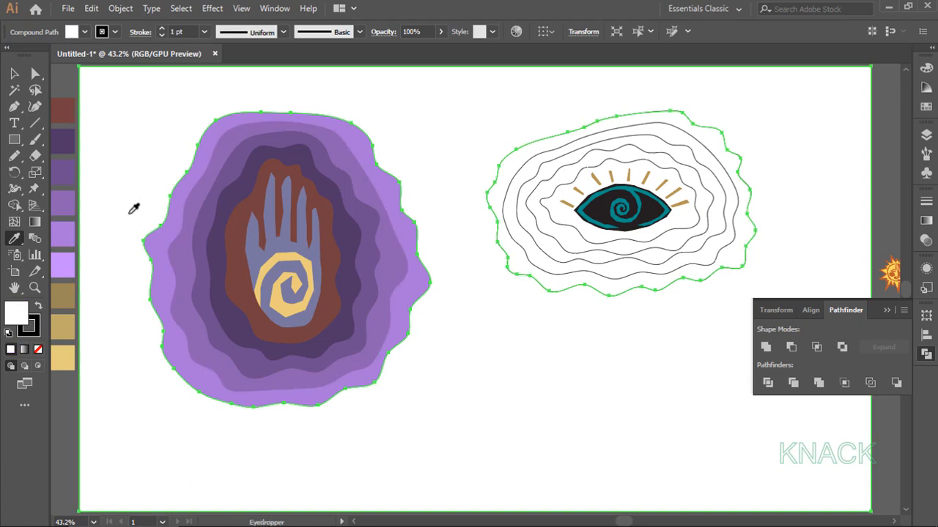
pyautogui.click(69, 262)
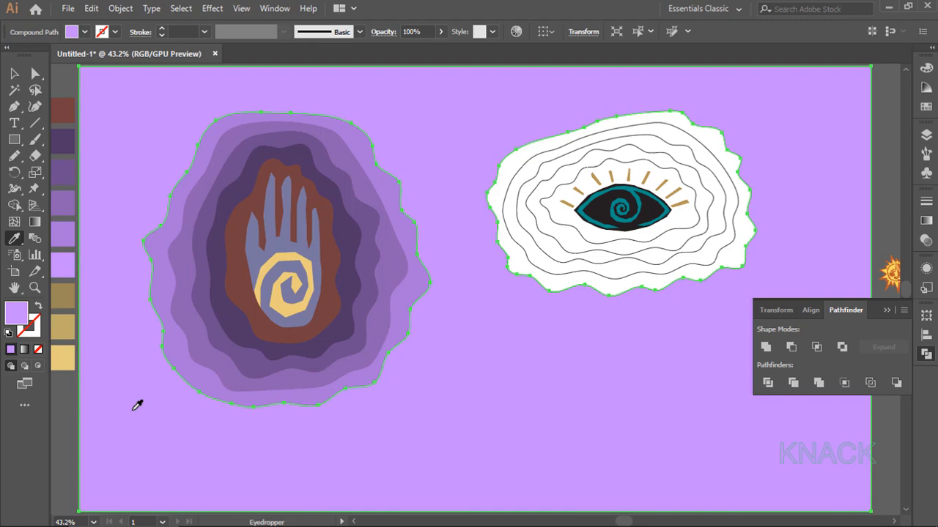
# - Fill the innermost shape behind the eye with reddish brown and its four rings from darkest to lighter palette purples going outward
pyautogui.keyDown('ctrl'); pyautogui.click(578, 225); pyautogui.keyUp('ctrl')
pyautogui.click(67, 115)
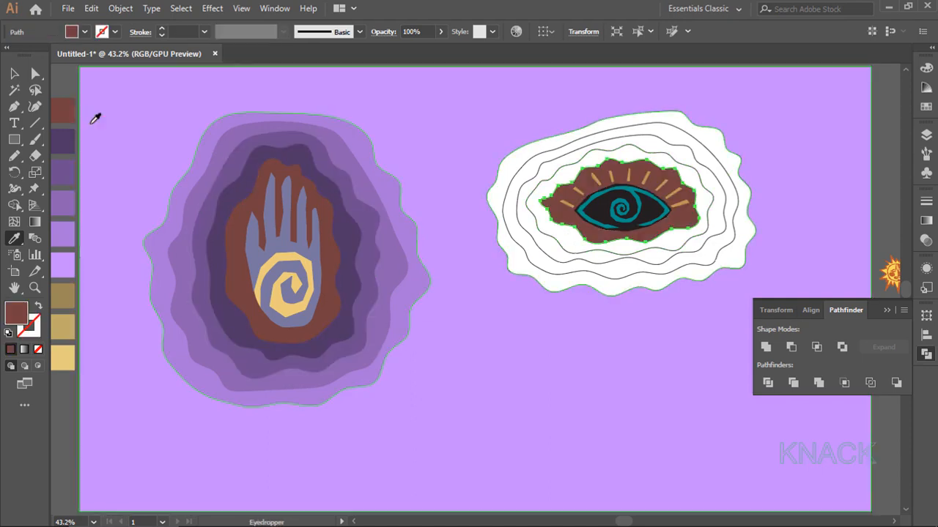
pyautogui.keyDown('ctrl'); pyautogui.click(561, 247); pyautogui.keyUp('ctrl')
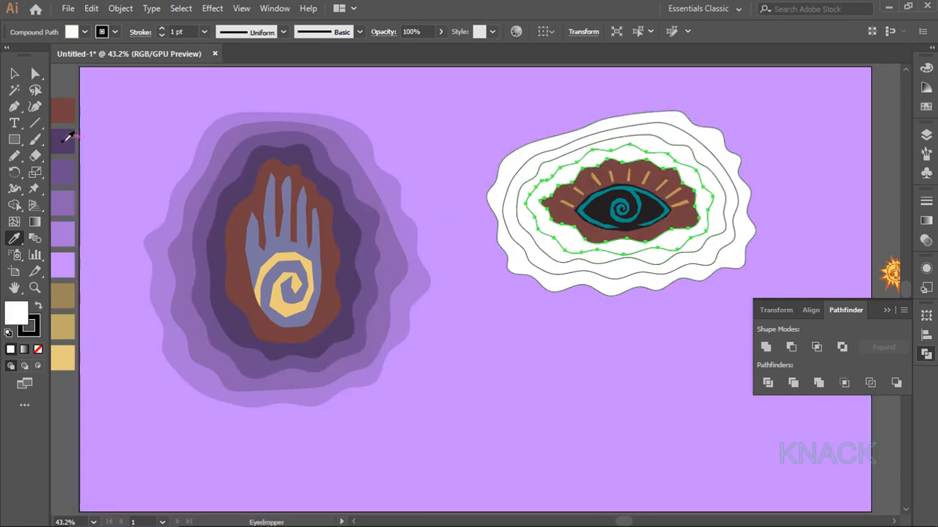
pyautogui.click(68, 137)
pyautogui.keyDown('ctrl'); pyautogui.click(534, 241); pyautogui.keyUp('ctrl')
pyautogui.click(70, 170)
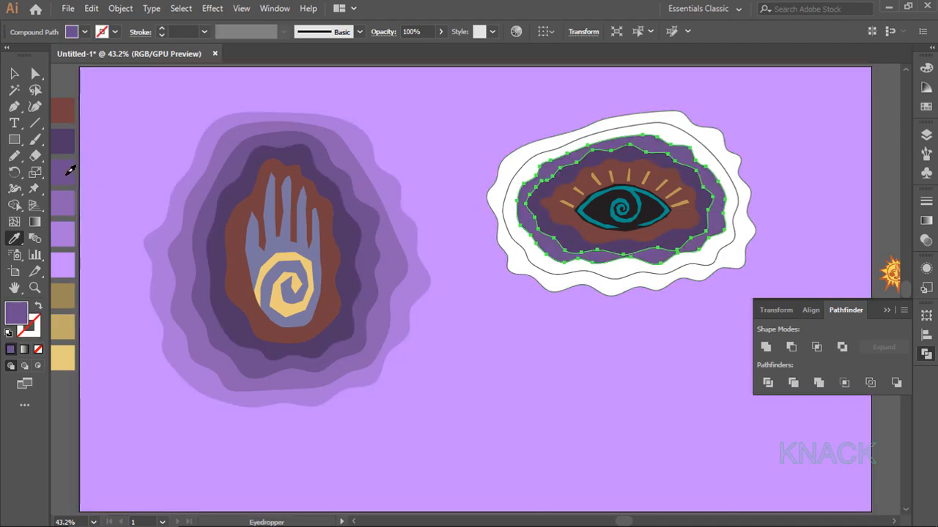
pyautogui.keyDown('ctrl'); pyautogui.click(502, 249); pyautogui.keyUp('ctrl')
pyautogui.click(73, 202)
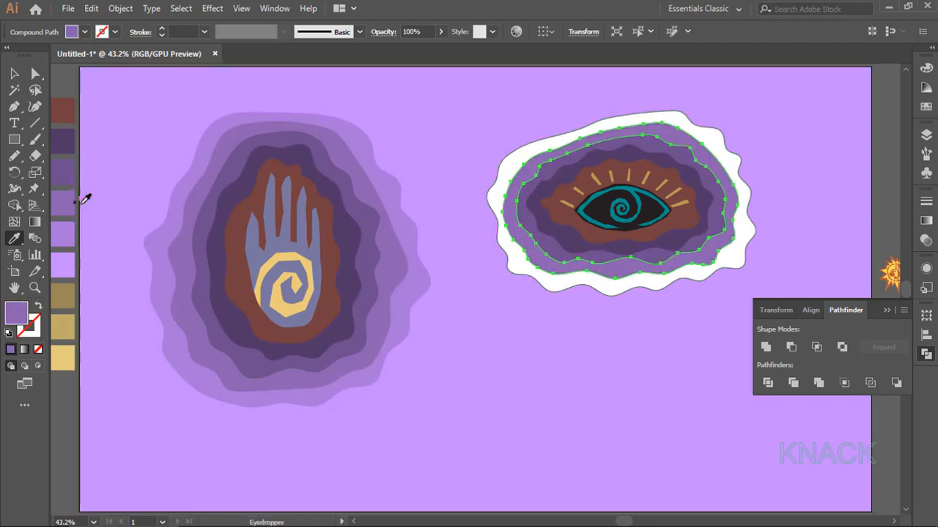
pyautogui.keyDown('ctrl'); pyautogui.click(521, 285); pyautogui.keyUp('ctrl')
pyautogui.click(65, 231)
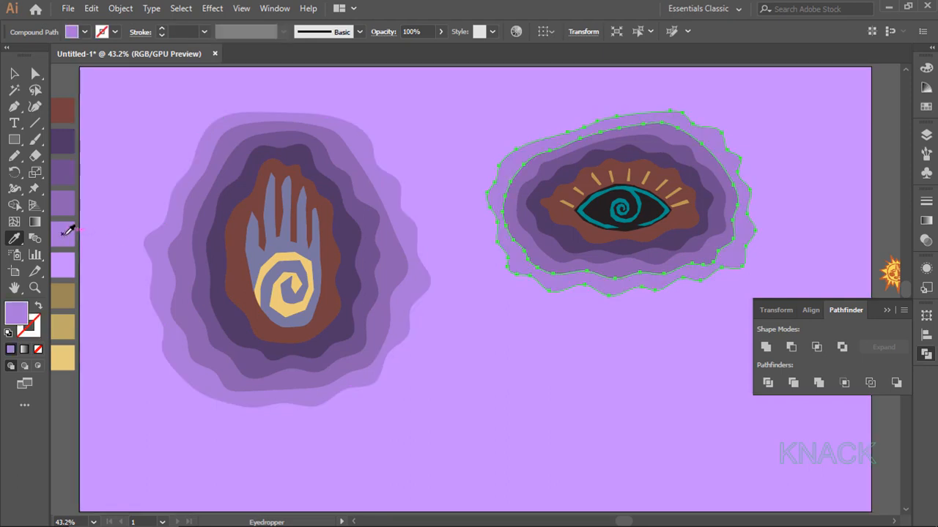
# - Apply a Multiply drop shadow at 75% opacity to all design shapes, with 10 px X and Y offsets and 5 px blur
pyautogui.press('v')
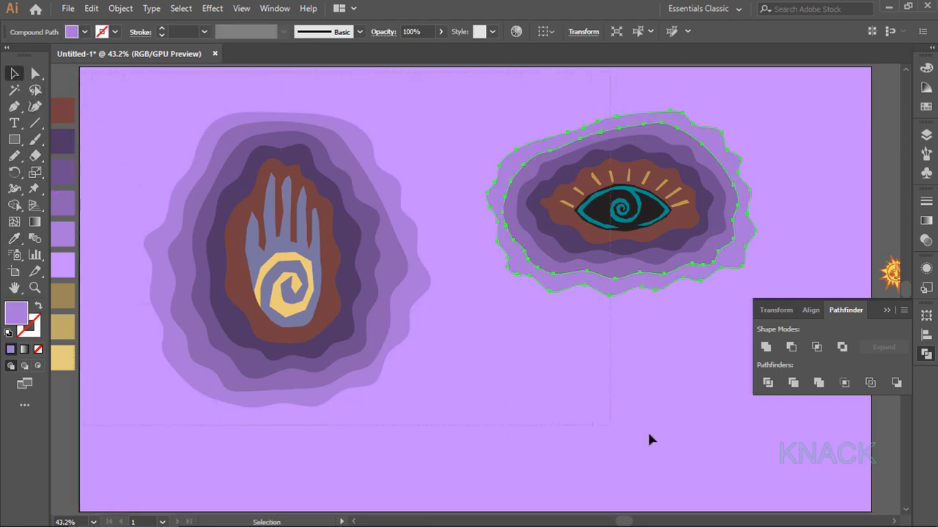
pyautogui.hotkey('ctrl', 'a')
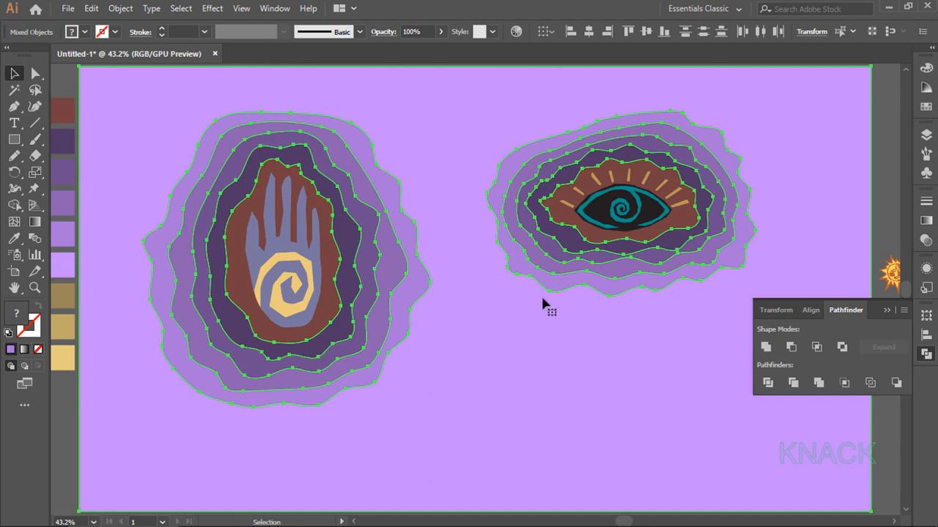
pyautogui.click(217, 9)
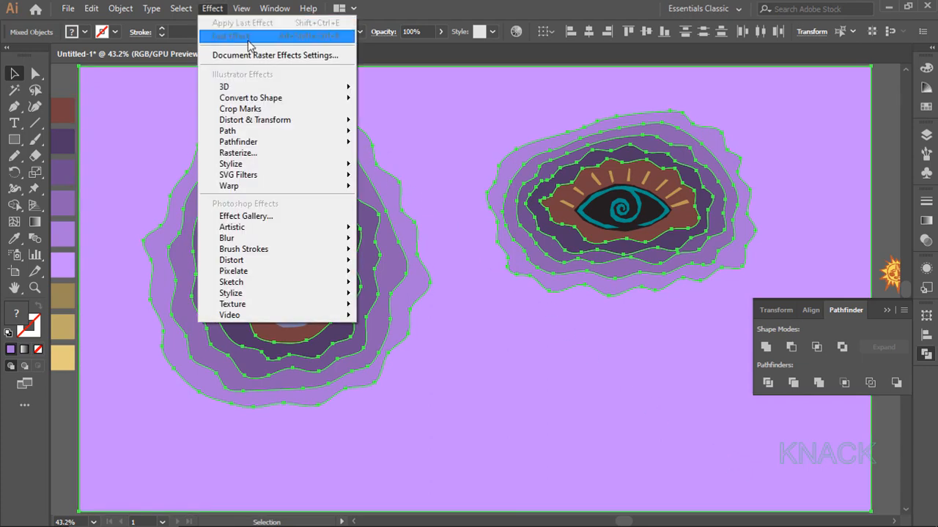
pyautogui.moveTo(282, 168)
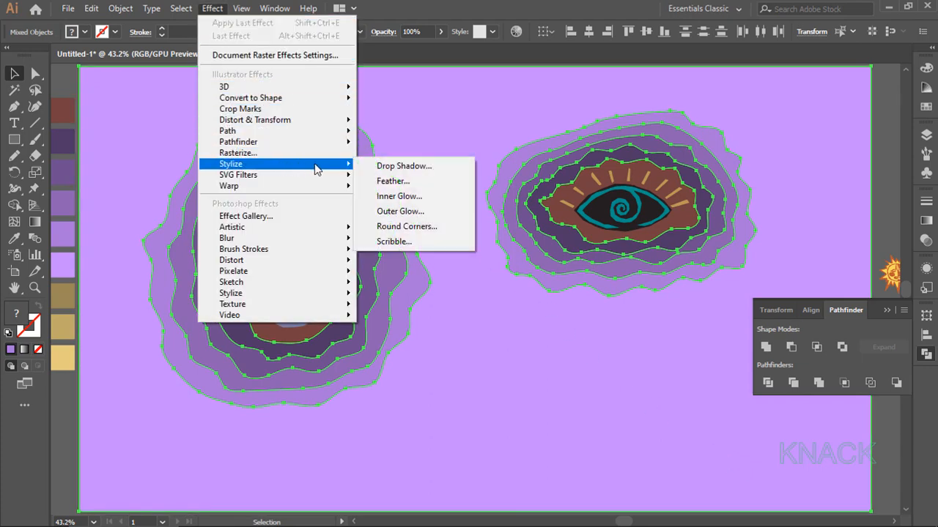
pyautogui.click(438, 167)
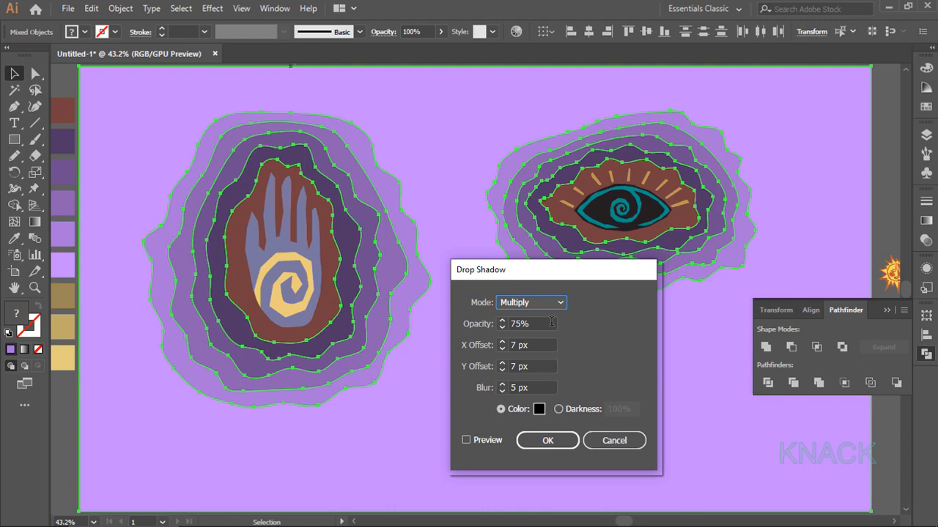
pyautogui.moveTo(548, 345); pyautogui.dragTo(479, 366)
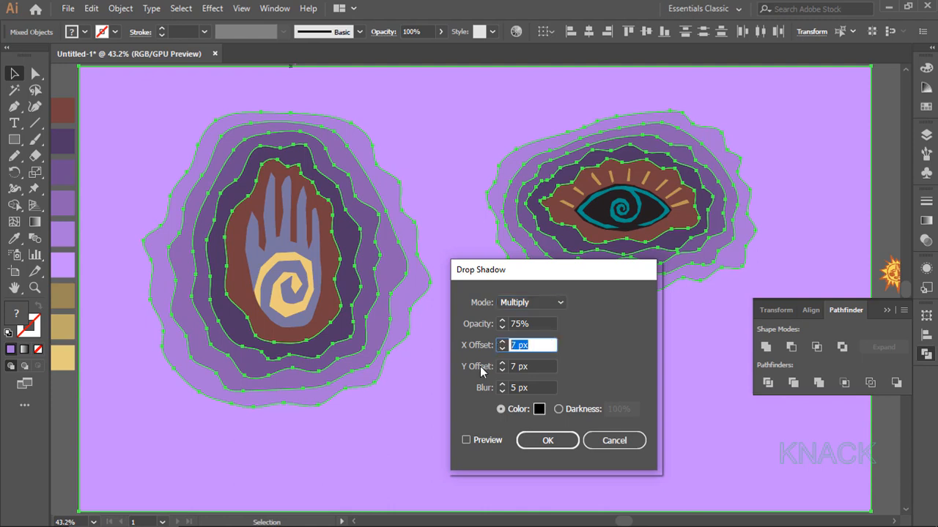
pyautogui.write('10')
pyautogui.press('Tab')
pyautogui.write('10')
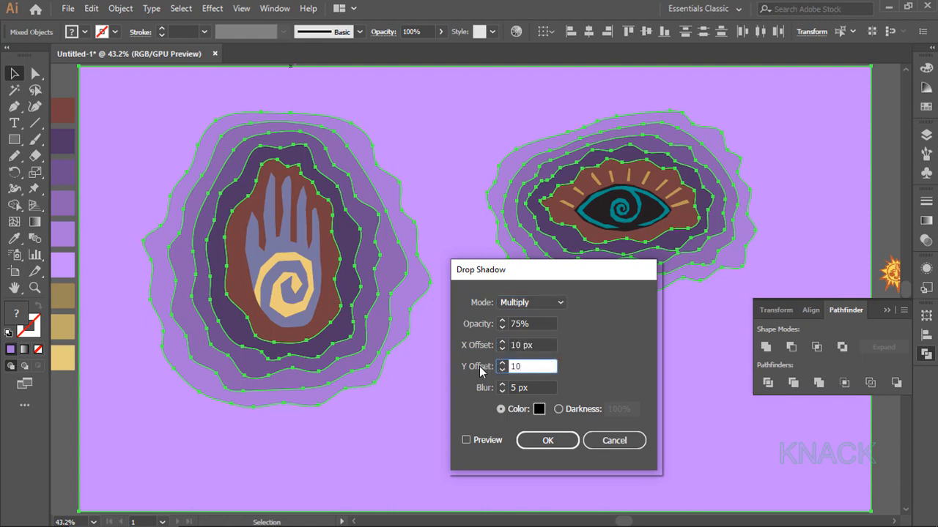
pyautogui.press('Tab')
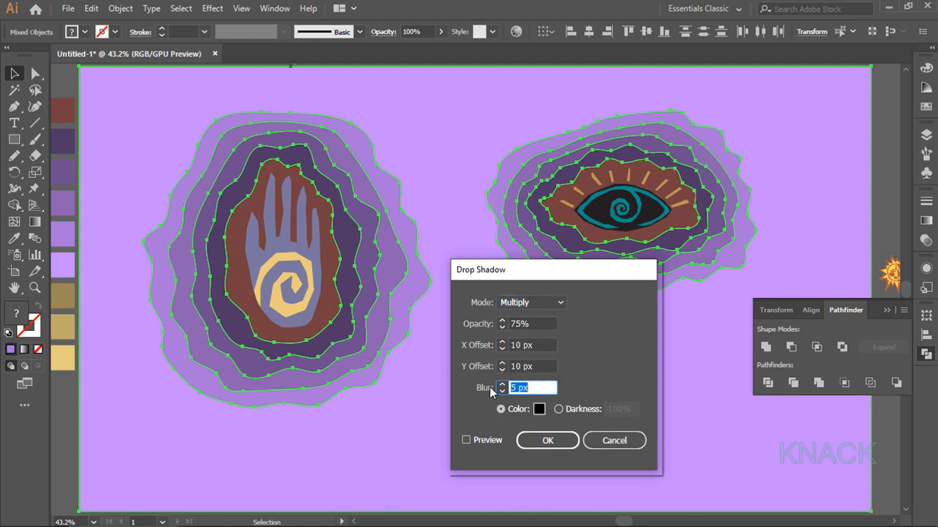
pyautogui.click(534, 438)
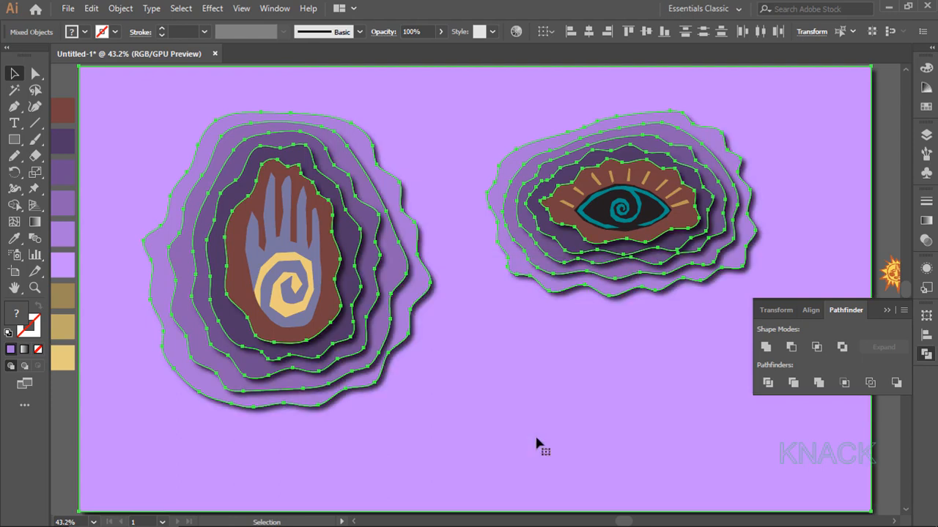
pyautogui.click(651, 400)
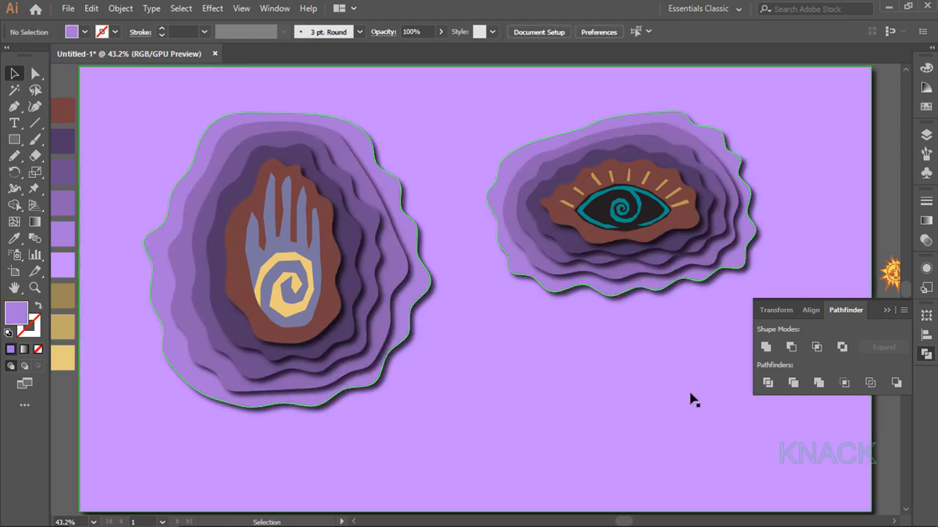
# - Reverse the stacking order of all the paths in the Design layer
pyautogui.click(926, 135)
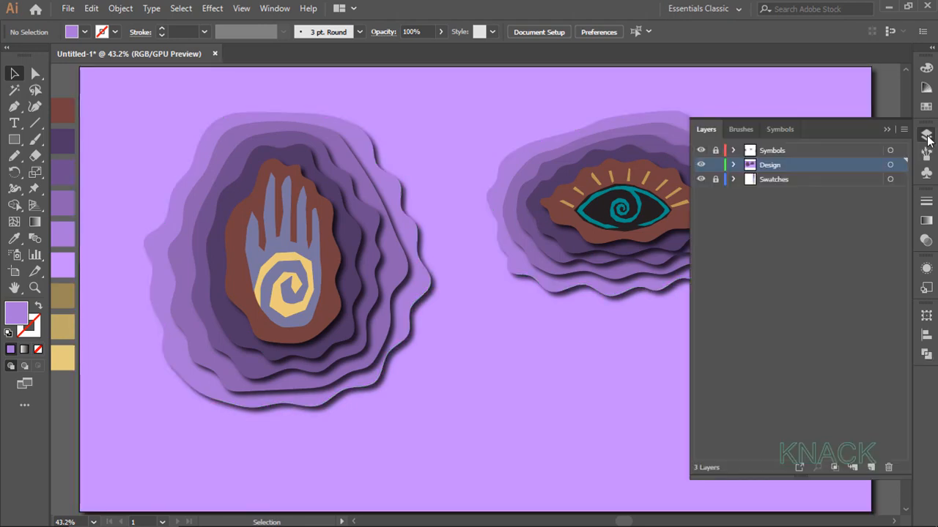
pyautogui.click(734, 165)
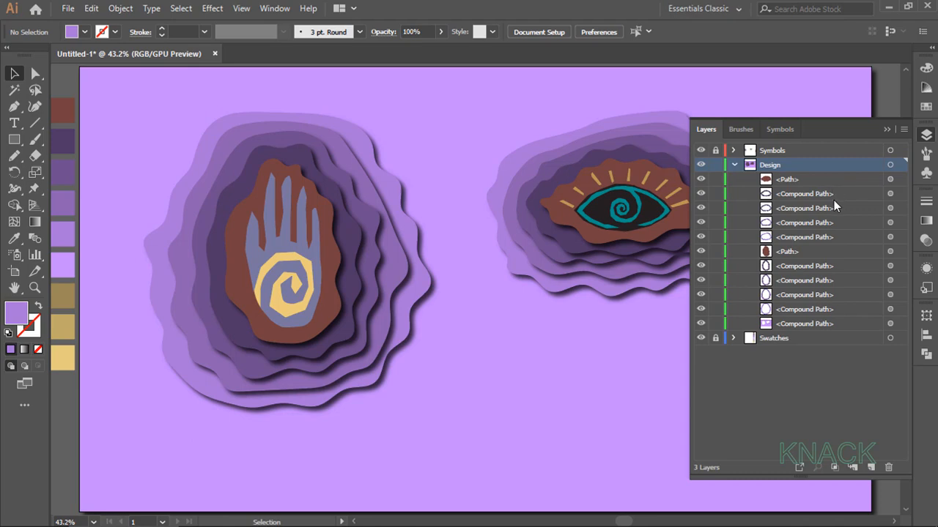
pyautogui.hotkey('ctrl', 'a')
pyautogui.click(852, 180)
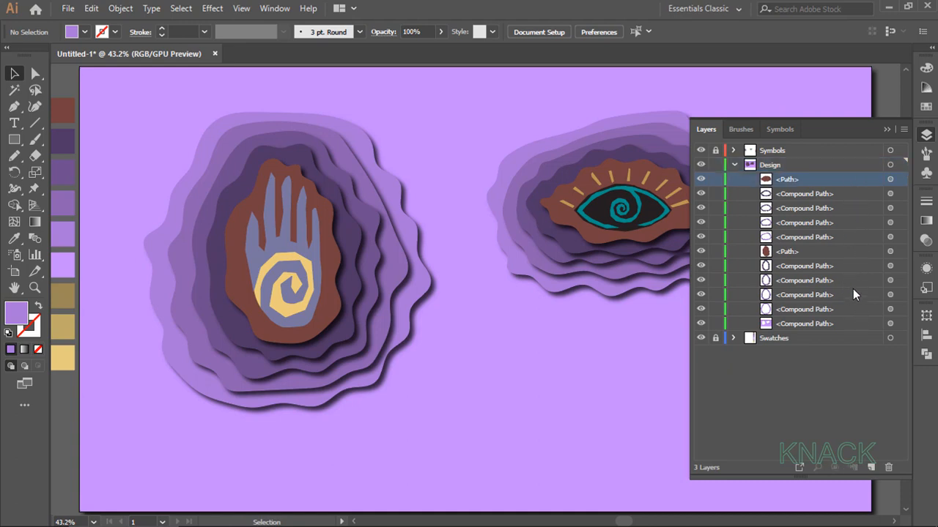
pyautogui.keyDown('shift'); pyautogui.click(852, 325); pyautogui.keyUp('shift')
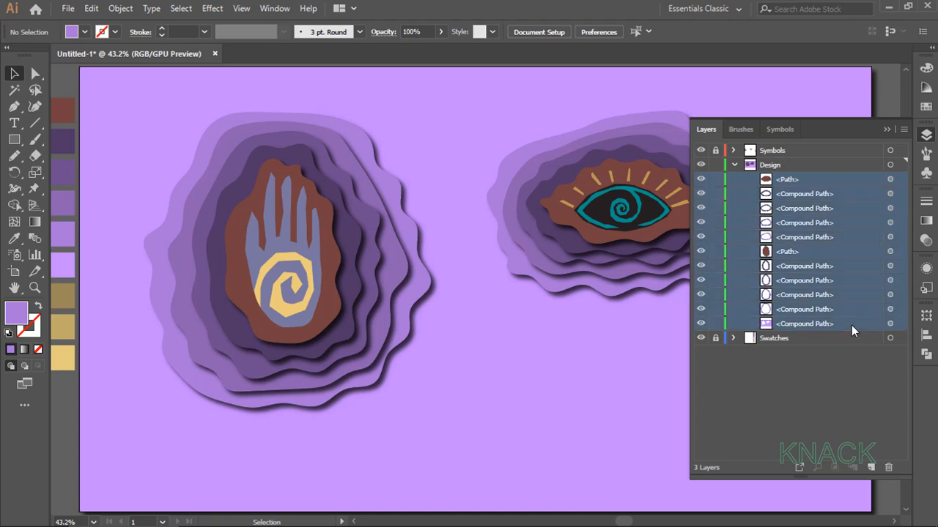
pyautogui.click(903, 129)
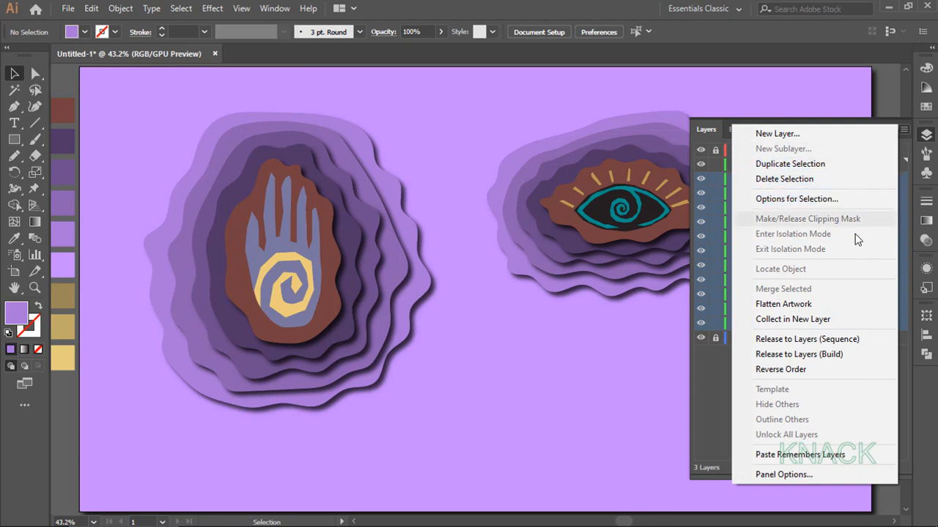
pyautogui.click(826, 372)
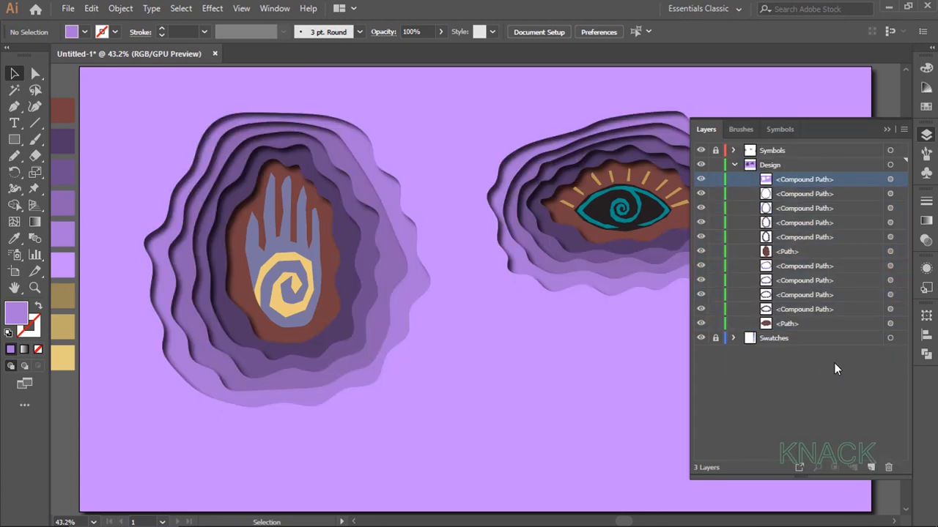
pyautogui.click(926, 134)
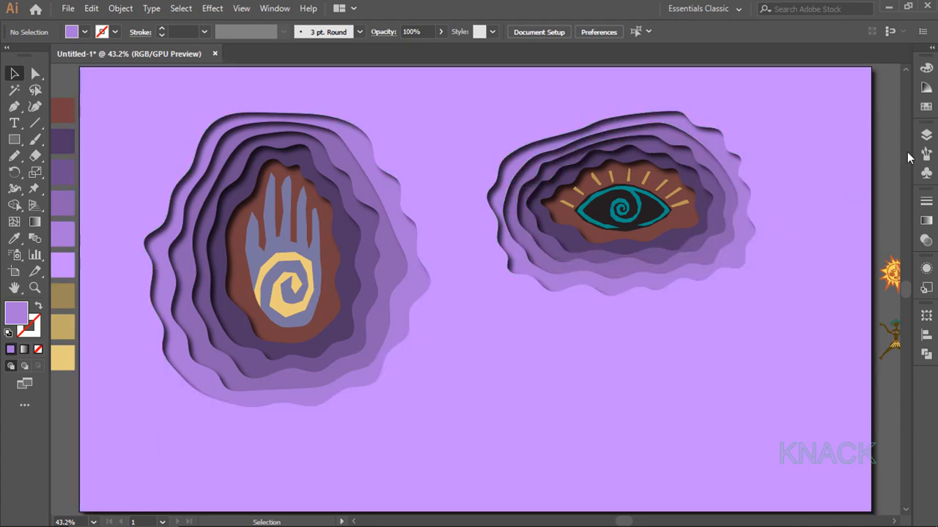
# - Unlock the Symbols layer and move Sun into the Design layer, between the eye's second and third rings counted from outside
pyautogui.click(926, 135)
pyautogui.click(733, 150)
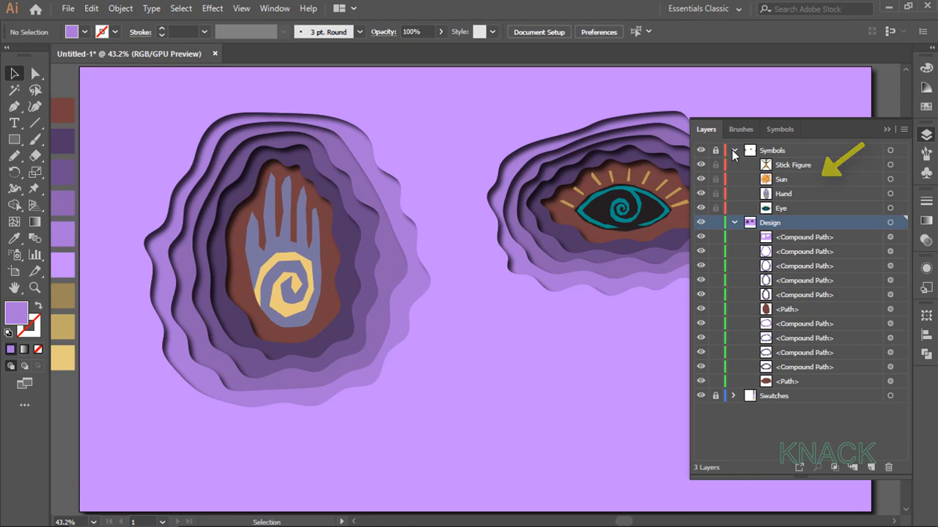
pyautogui.click(715, 151)
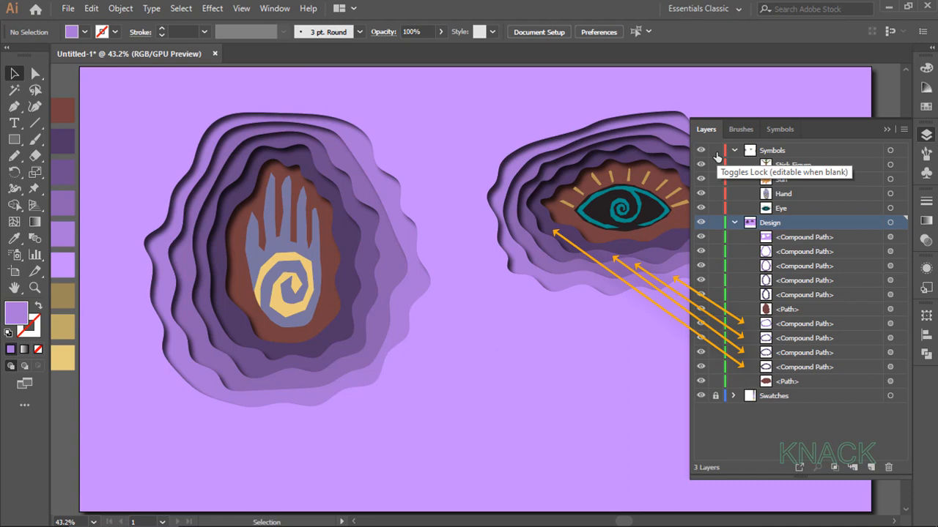
pyautogui.click(823, 180)
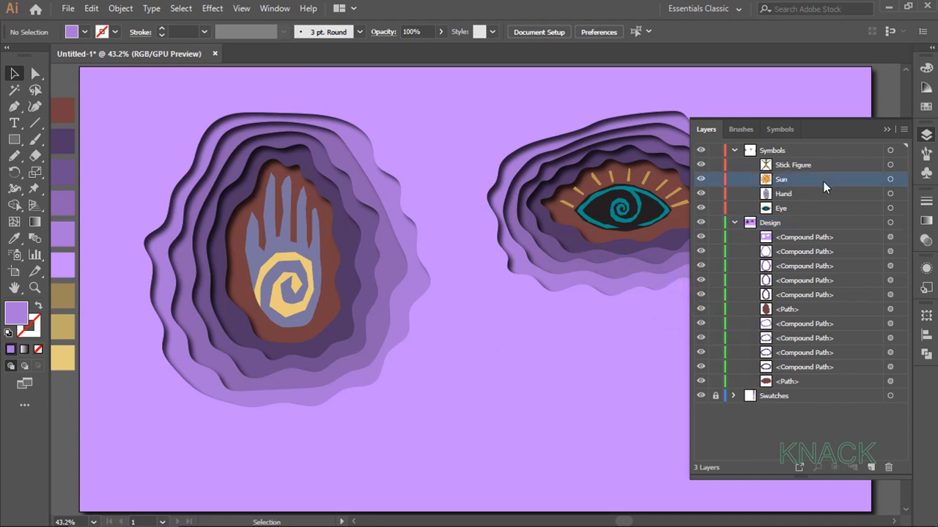
pyautogui.moveTo(823, 181); pyautogui.dragTo(819, 349)
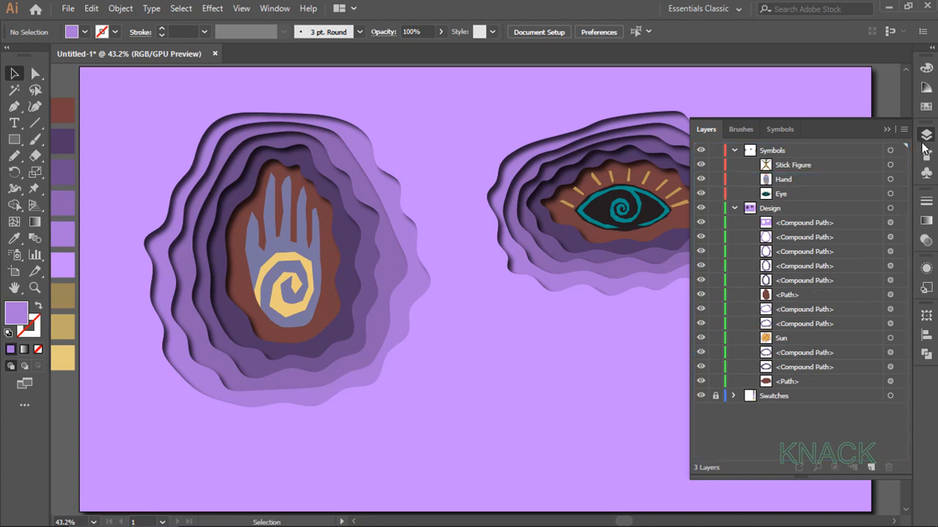
pyautogui.click(925, 144)
# - Place the sun over the lower-left rings of the eye, at about X 1149, Y 416 px, and scale it proportionally by 1.5
pyautogui.moveTo(891, 273); pyautogui.dragTo(548, 249)
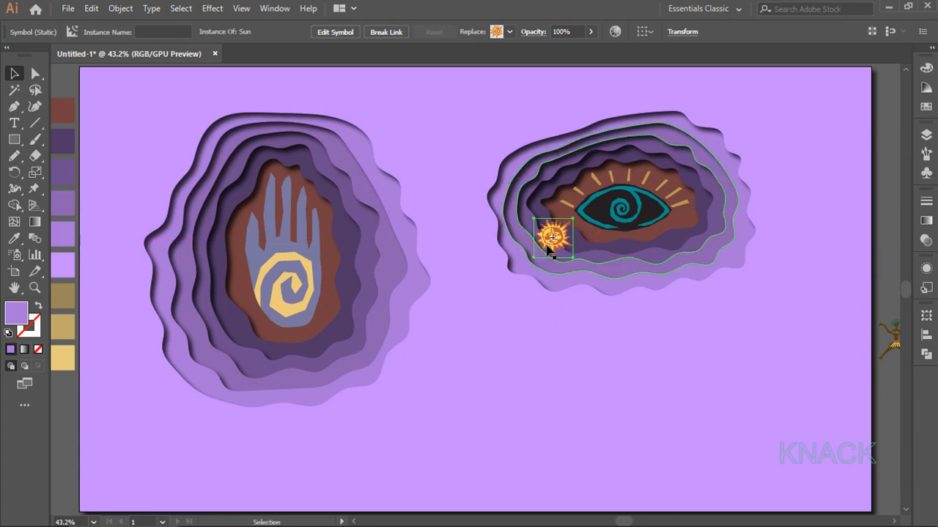
pyautogui.click(683, 32)
pyautogui.press('Tab')
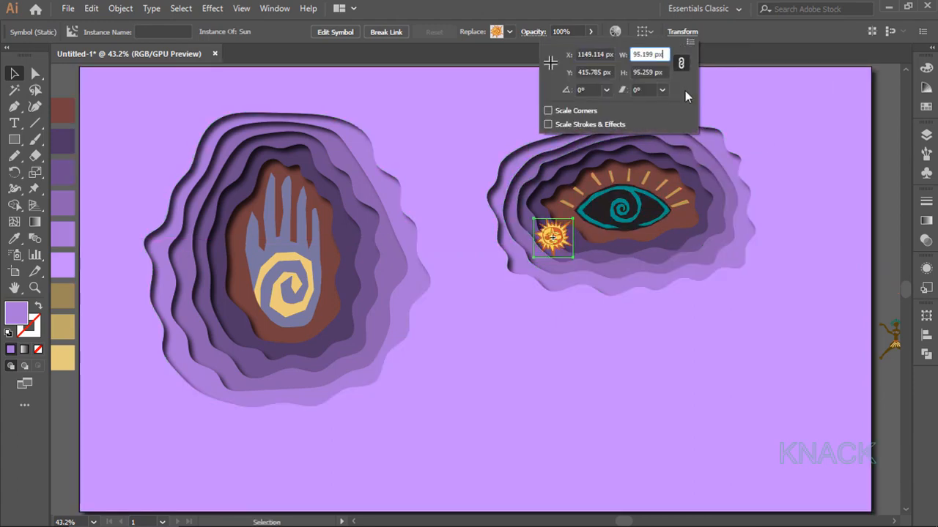
pyautogui.write('*1.5')
pyautogui.press('Return')
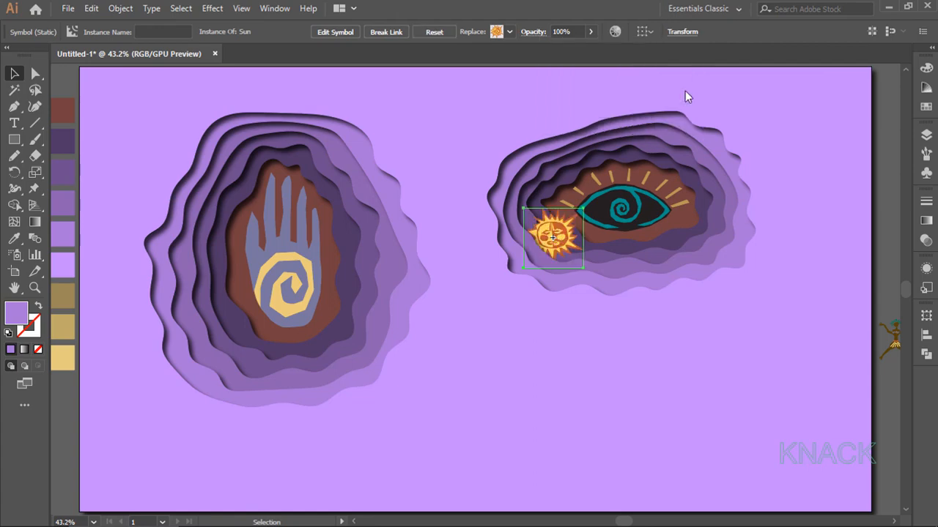
# - Apply the same drop shadow to the sun symbol and deselect everything
pyautogui.click(213, 9)
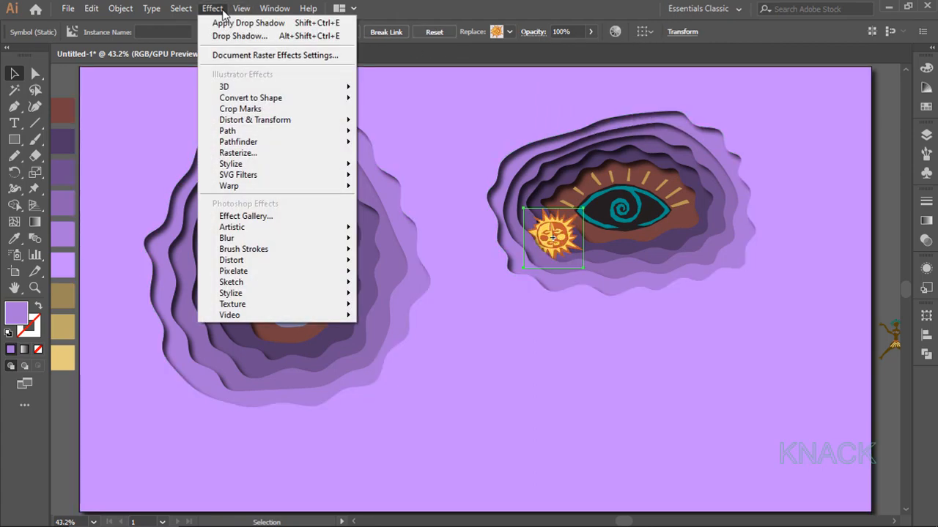
pyautogui.click(293, 23)
pyautogui.click(677, 358)
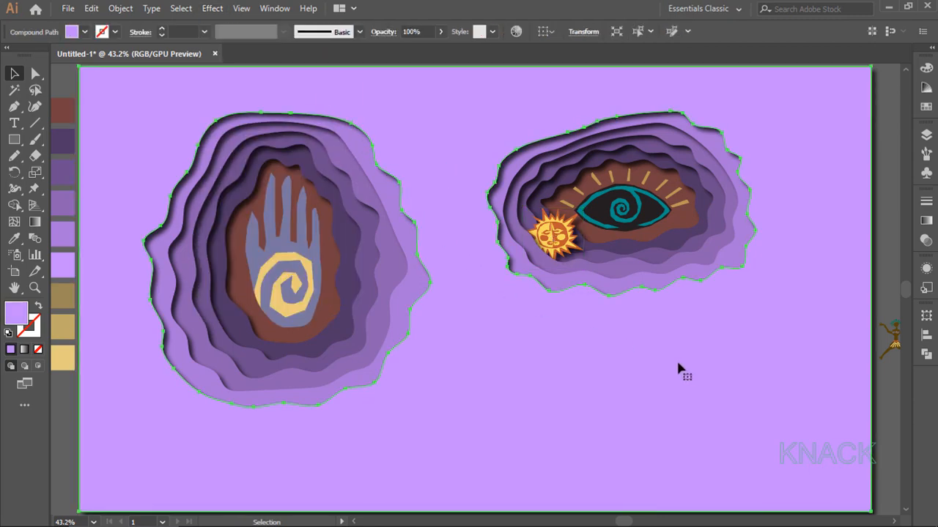
pyautogui.click(774, 398)
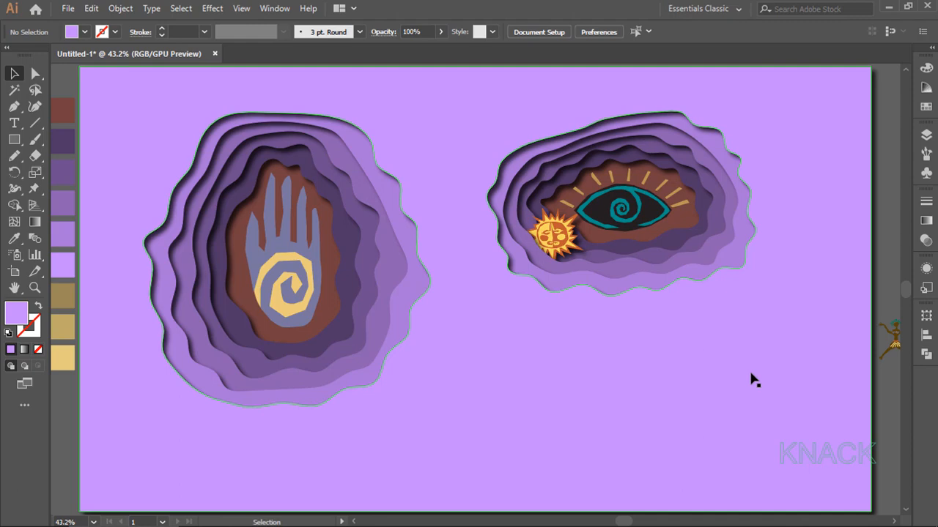
# - Collapse the Design layer and create a new layer named Human directly above it
pyautogui.click(926, 137)
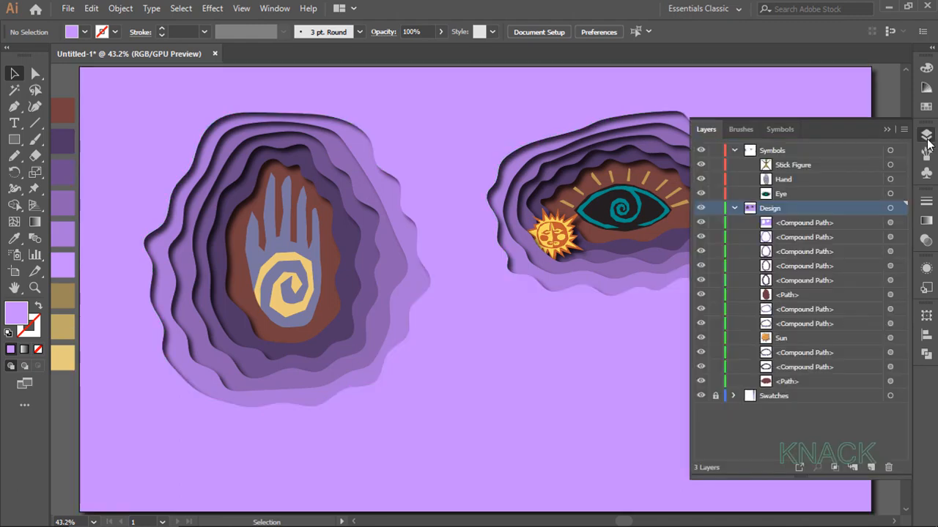
pyautogui.click(734, 208)
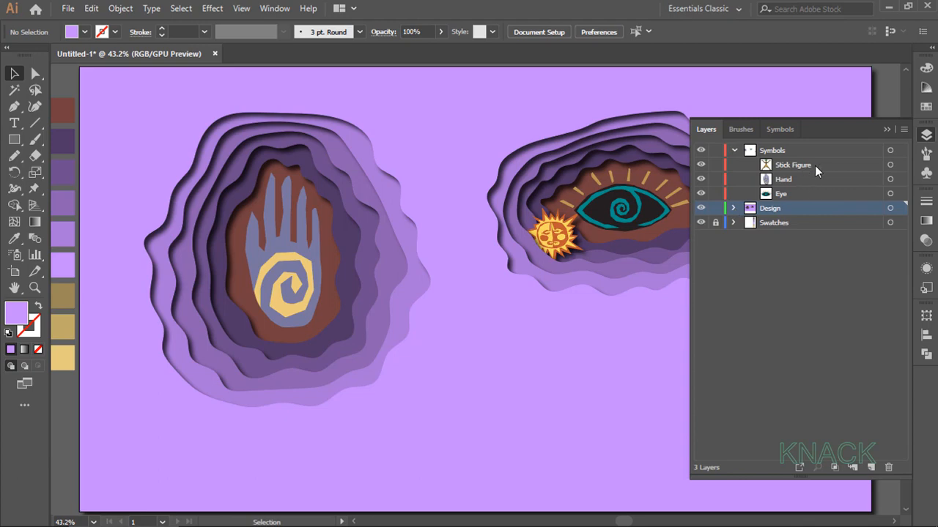
pyautogui.click(871, 466)
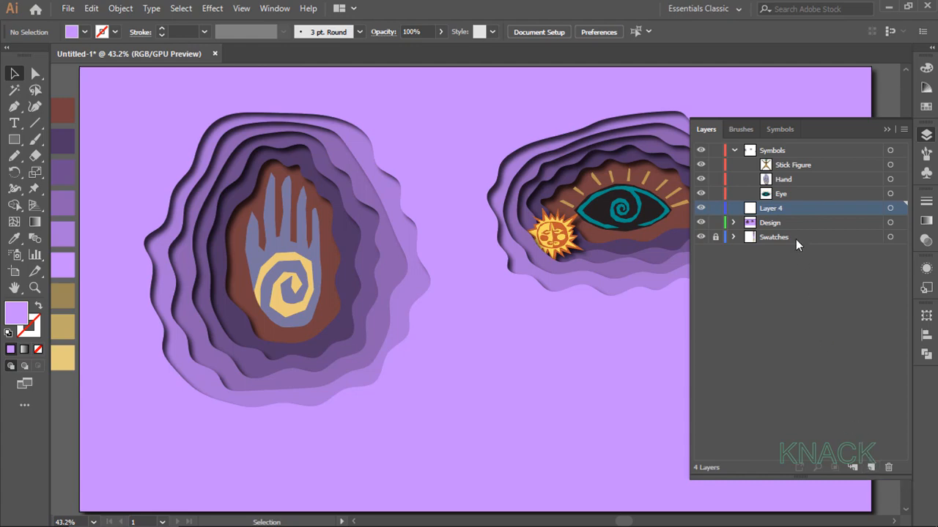
pyautogui.doubleClick(769, 209)
pyautogui.write('Human')
pyautogui.press('Return')
# - Move Stick Figure from the Symbols layer into the Human layer, then collapse and lock the Symbols layer
pyautogui.moveTo(817, 166); pyautogui.dragTo(804, 208)
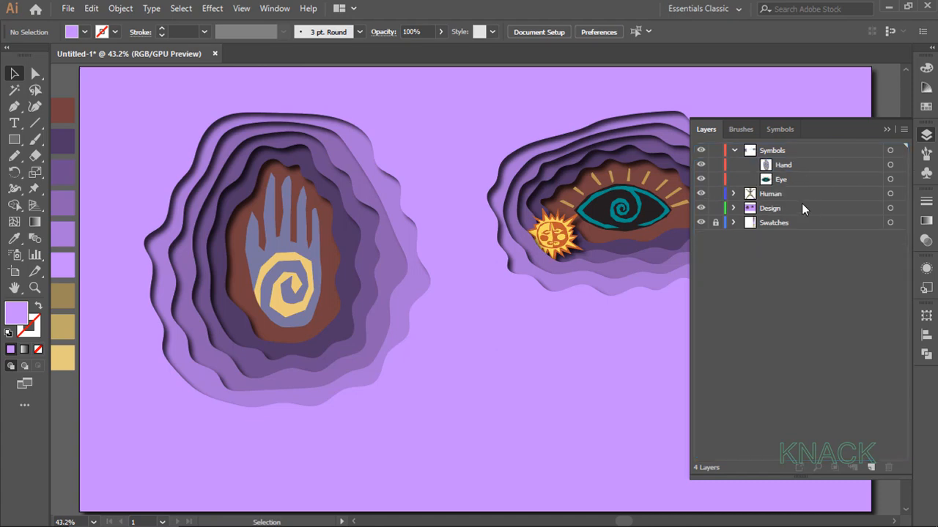
pyautogui.click(734, 150)
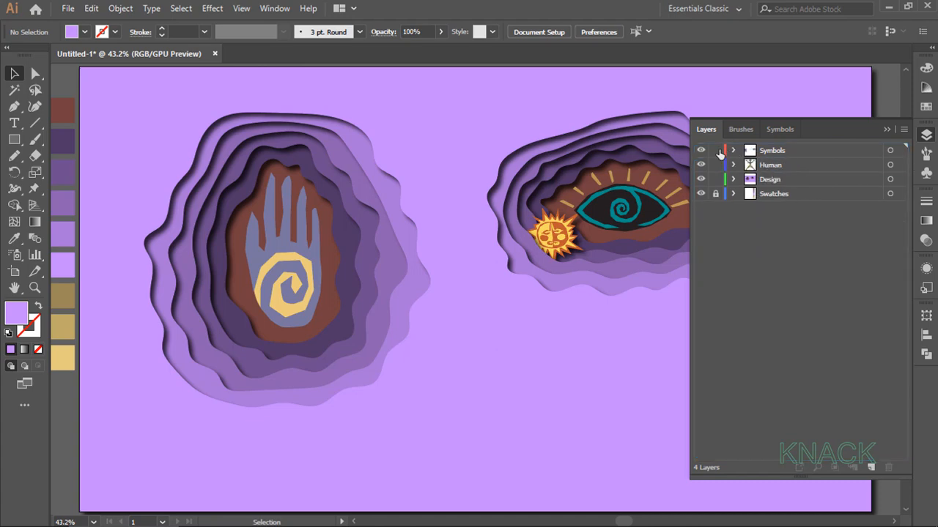
pyautogui.click(717, 150)
pyautogui.click(926, 136)
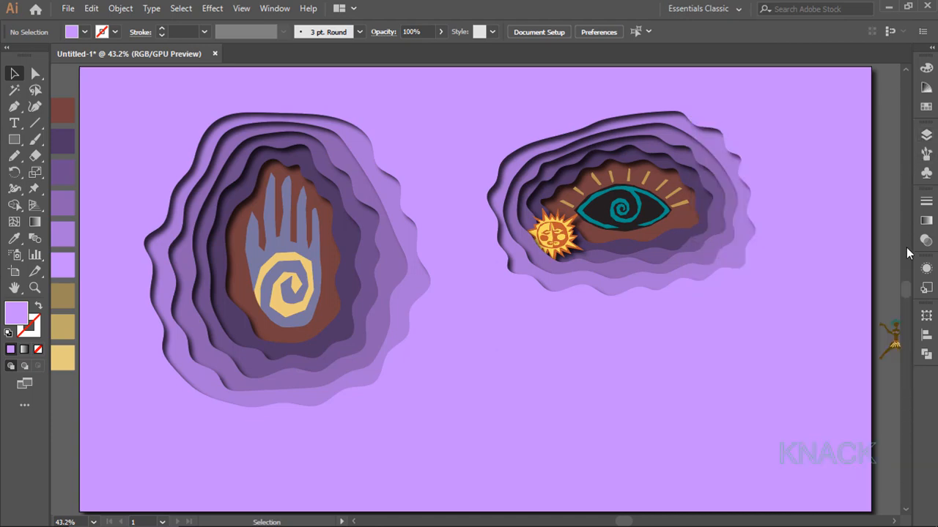
# - Place the stick figure near the artboard's lower-right corner, at about X 1555, Y 944 px, and add 250 px to its width proportionally
pyautogui.moveTo(891, 335); pyautogui.dragTo(725, 460)
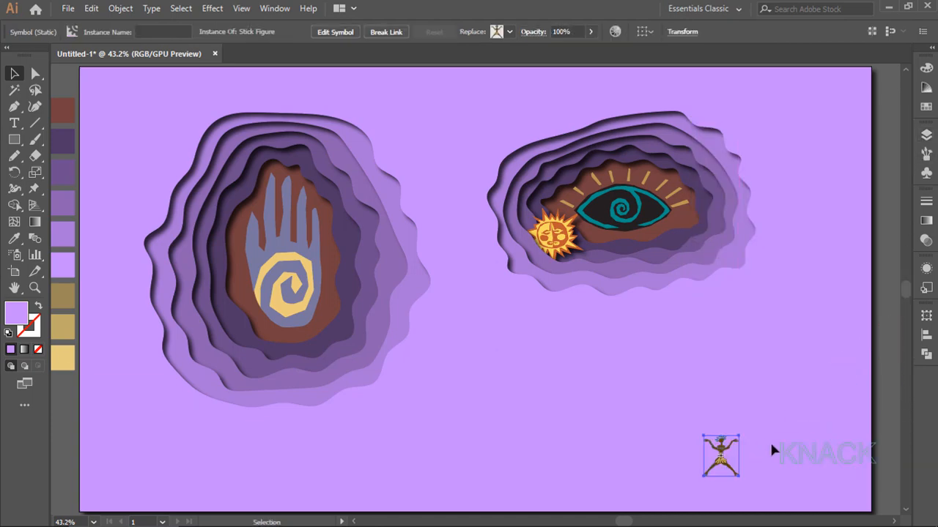
pyautogui.click(682, 32)
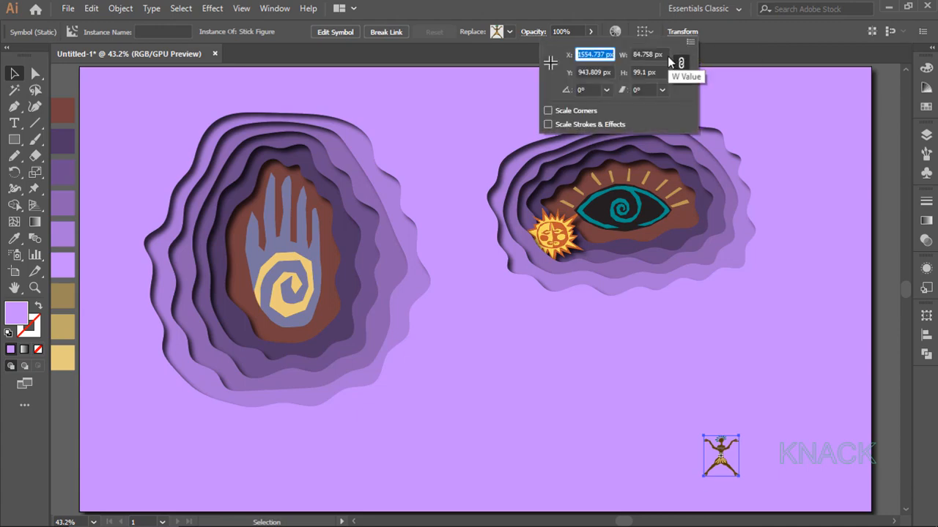
pyautogui.click(659, 54)
pyautogui.write('+250')
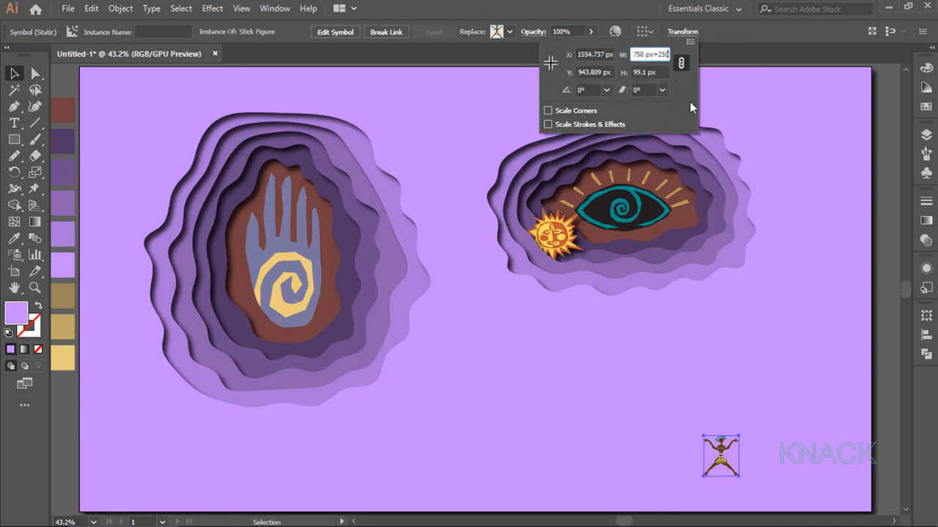
pyautogui.press('Return')
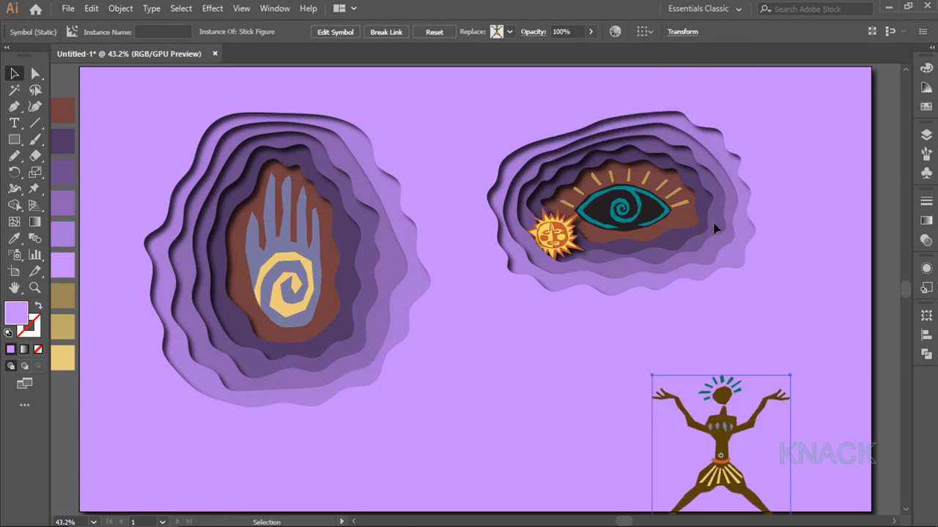
# - Draw a closed freehand Pencil outline loosely following the stick figure's silhouette and give it a 1 pt black stroke
pyautogui.scroll(-3, 716, 227)
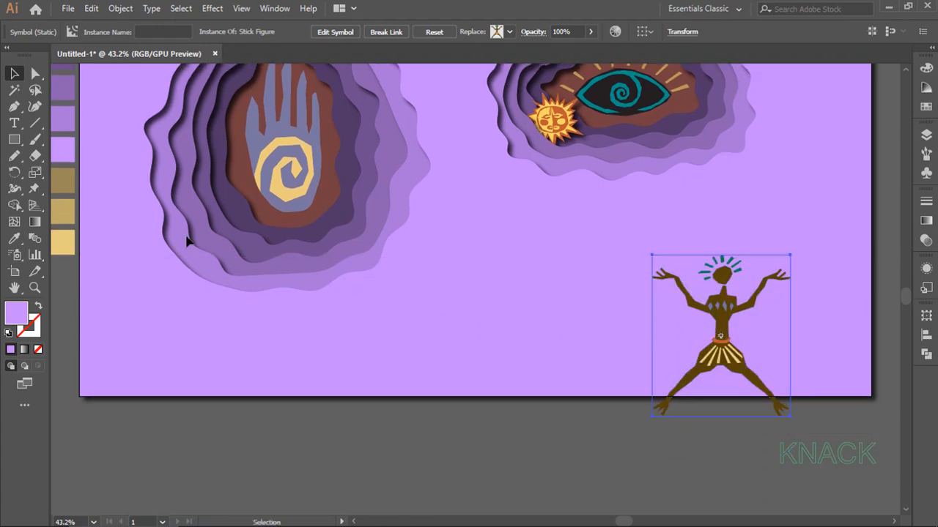
pyautogui.click(15, 157)
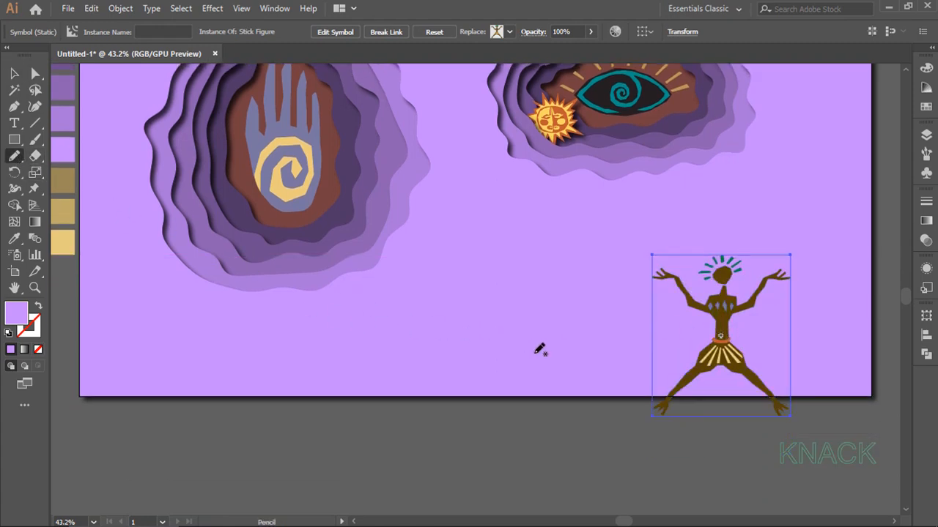
pyautogui.hotkey('ctrl', 'shift', 'a')
pyautogui.scroll(2, 649, 389)
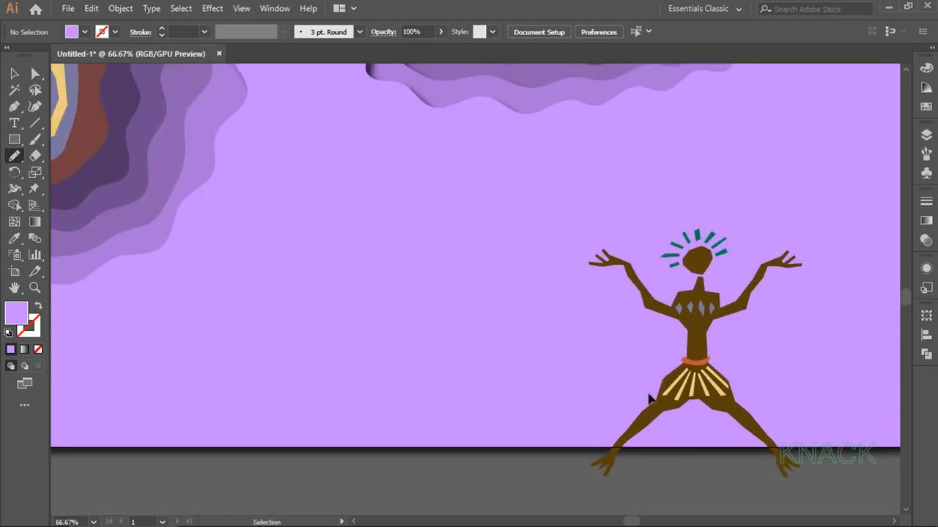
pyautogui.hscroll(1, 649, 389)
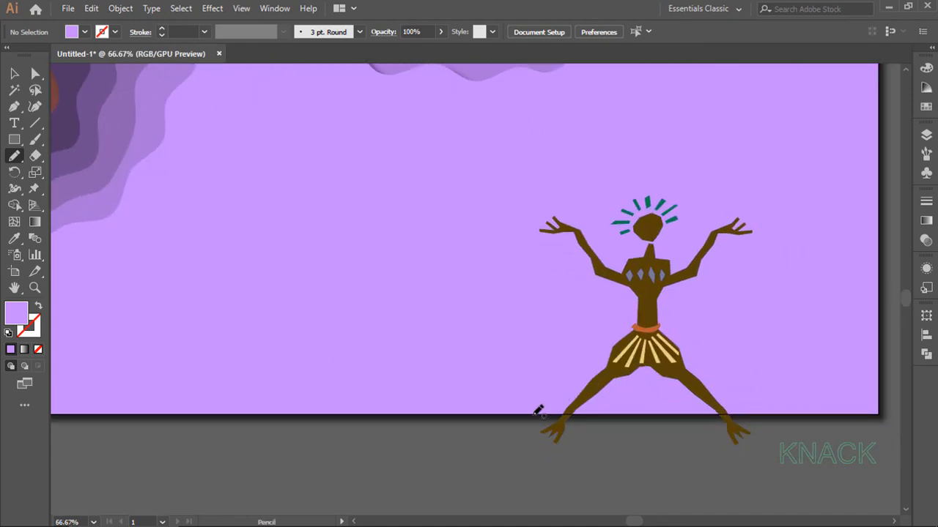
pyautogui.moveTo(535, 412)
pyautogui.mouseDown()
pyautogui.moveTo(594, 346)
pyautogui.moveTo(598, 303)
pyautogui.moveTo(522, 222)
pyautogui.moveTo(552, 199)
pyautogui.moveTo(607, 212)
pyautogui.moveTo(635, 192)
pyautogui.moveTo(679, 192)
pyautogui.moveTo(693, 221)
pyautogui.moveTo(753, 209)
pyautogui.moveTo(769, 265)
pyautogui.moveTo(723, 268)
pyautogui.moveTo(675, 301)
pyautogui.moveTo(711, 371)
pyautogui.moveTo(747, 404)
pyautogui.moveTo(755, 453)
pyautogui.moveTo(708, 443)
pyautogui.moveTo(686, 405)
pyautogui.moveTo(603, 416)
pyautogui.mouseUp()
pyautogui.moveTo(539, 410); pyautogui.dragTo(529, 425)
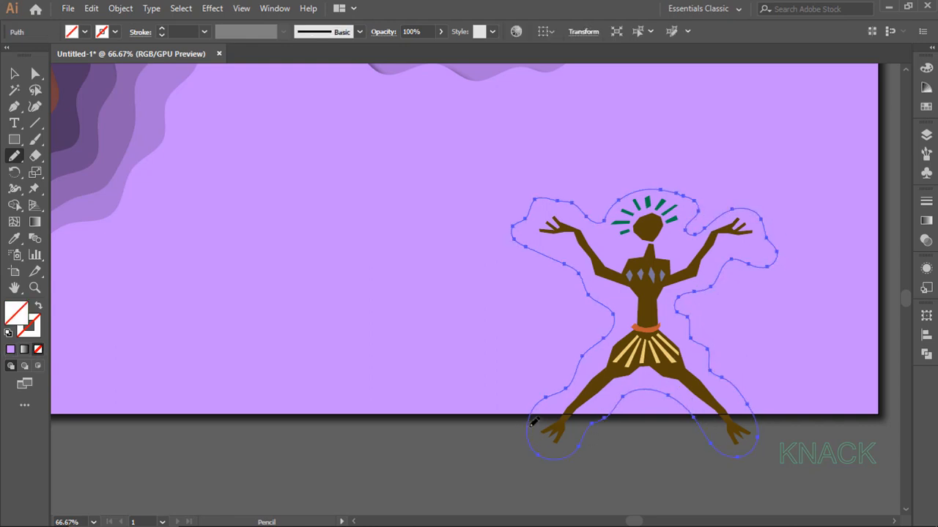
pyautogui.click(164, 30)
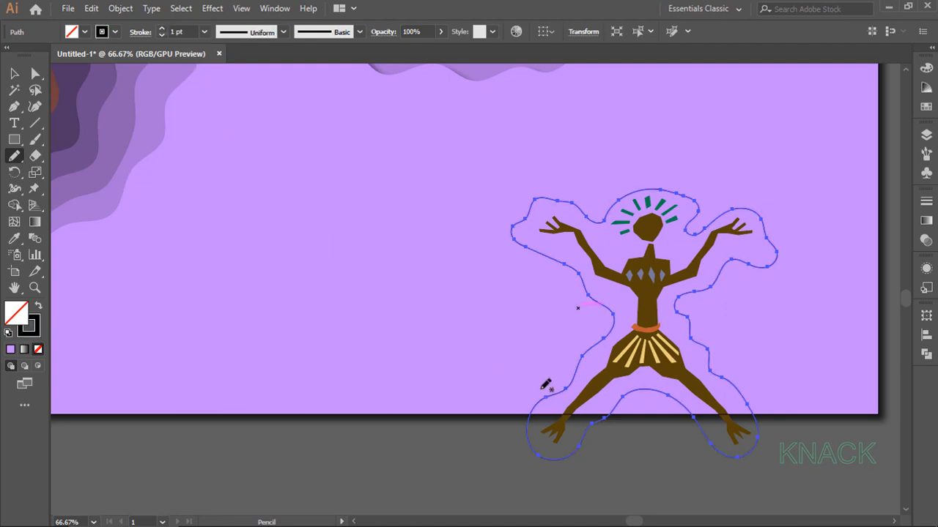
# - Draw two progressively larger wavy Pencil outlines around the stick figure's first outline
pyautogui.moveTo(530, 387)
pyautogui.mouseDown()
pyautogui.moveTo(573, 323)
pyautogui.moveTo(536, 279)
pyautogui.moveTo(492, 252)
pyautogui.moveTo(502, 200)
pyautogui.moveTo(541, 177)
pyautogui.moveTo(649, 172)
pyautogui.moveTo(761, 200)
pyautogui.moveTo(806, 248)
pyautogui.moveTo(768, 300)
pyautogui.moveTo(712, 323)
pyautogui.moveTo(728, 363)
pyautogui.moveTo(771, 409)
pyautogui.mouseUp()
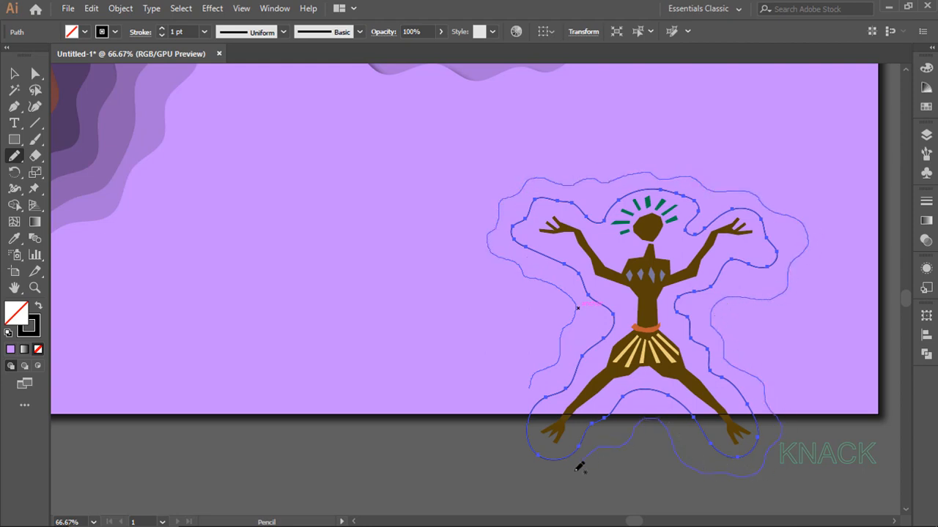
pyautogui.moveTo(508, 447)
pyautogui.mouseDown()
pyautogui.moveTo(513, 398)
pyautogui.moveTo(529, 385)
pyautogui.moveTo(540, 345)
pyautogui.moveTo(537, 297)
pyautogui.moveTo(487, 267)
pyautogui.moveTo(467, 238)
pyautogui.moveTo(483, 182)
pyautogui.moveTo(526, 161)
pyautogui.moveTo(645, 148)
pyautogui.moveTo(790, 186)
pyautogui.moveTo(836, 243)
pyautogui.moveTo(819, 320)
pyautogui.moveTo(752, 330)
pyautogui.moveTo(791, 374)
pyautogui.moveTo(796, 469)
pyautogui.mouseUp()
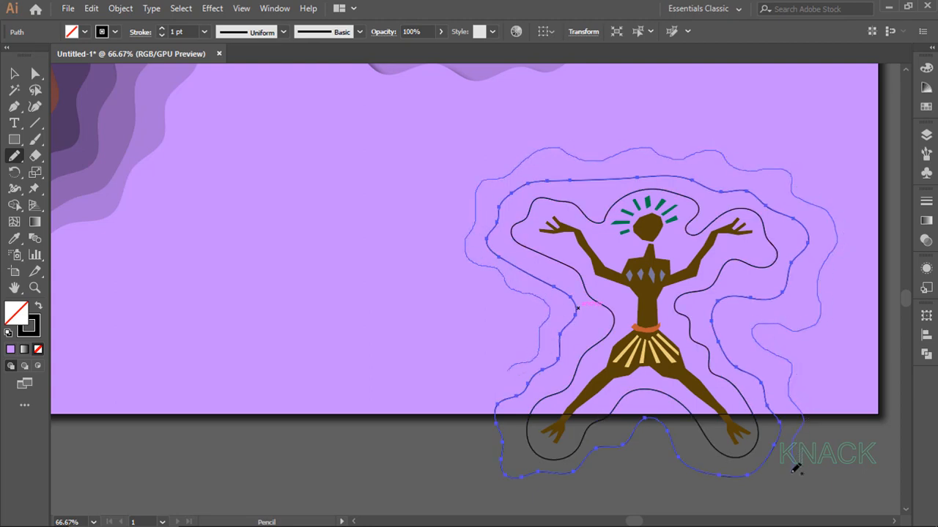
pyautogui.moveTo(478, 423)
pyautogui.mouseDown()
pyautogui.moveTo(483, 375)
pyautogui.moveTo(513, 368)
pyautogui.mouseUp()
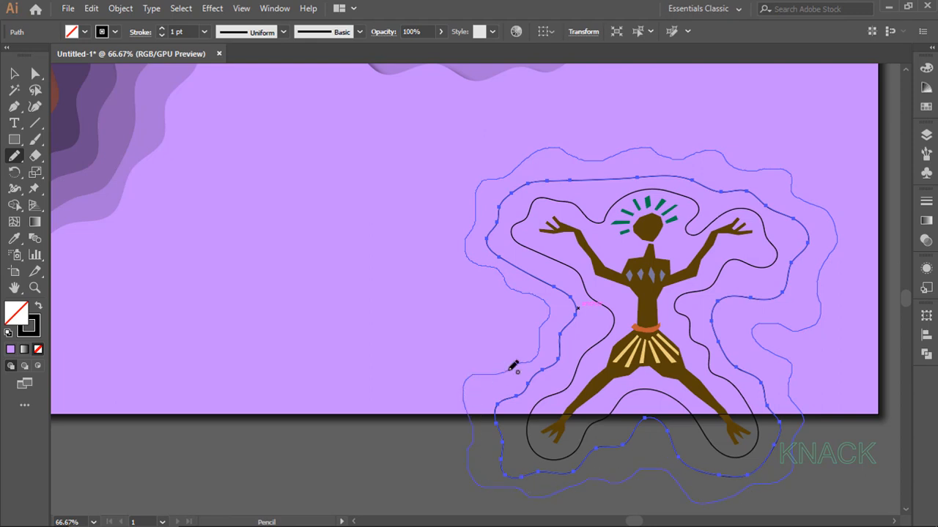
# - Fill the three outlines with the tan swatch colors, darkest for the inner, medium for the middle and lightest for the outer one
pyautogui.hotkey('ctrl', '0')
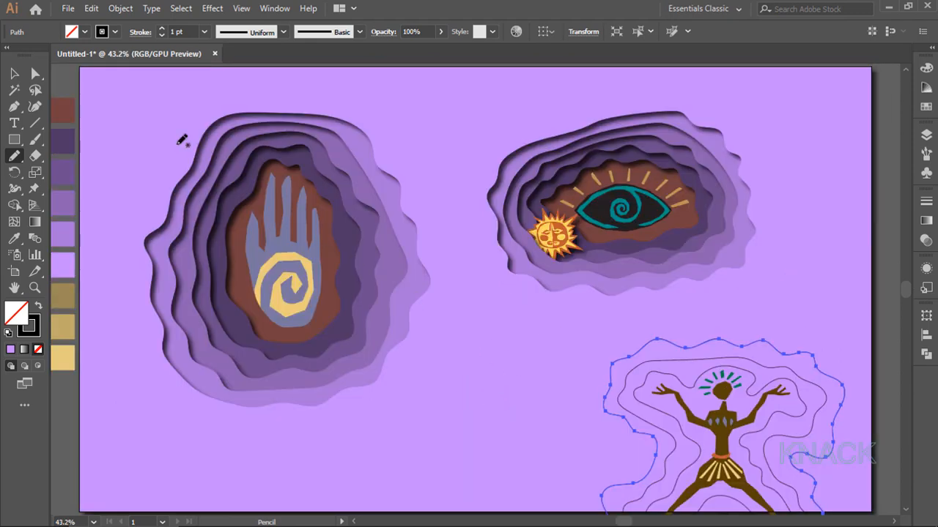
pyautogui.click(14, 74)
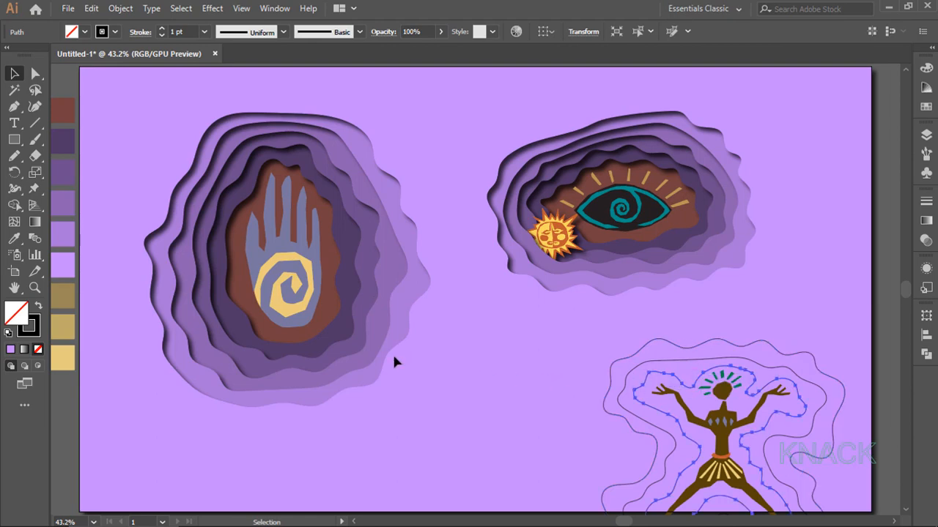
pyautogui.click(14, 238)
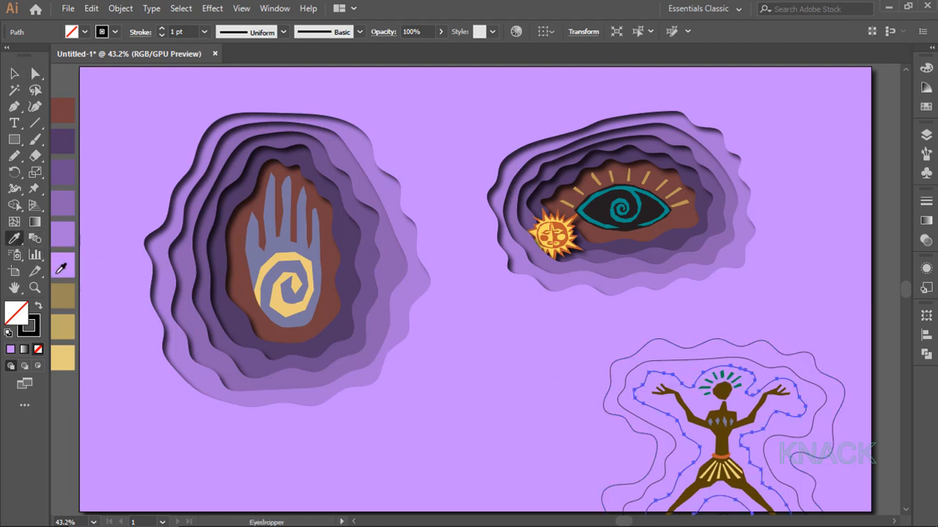
pyautogui.click(65, 291)
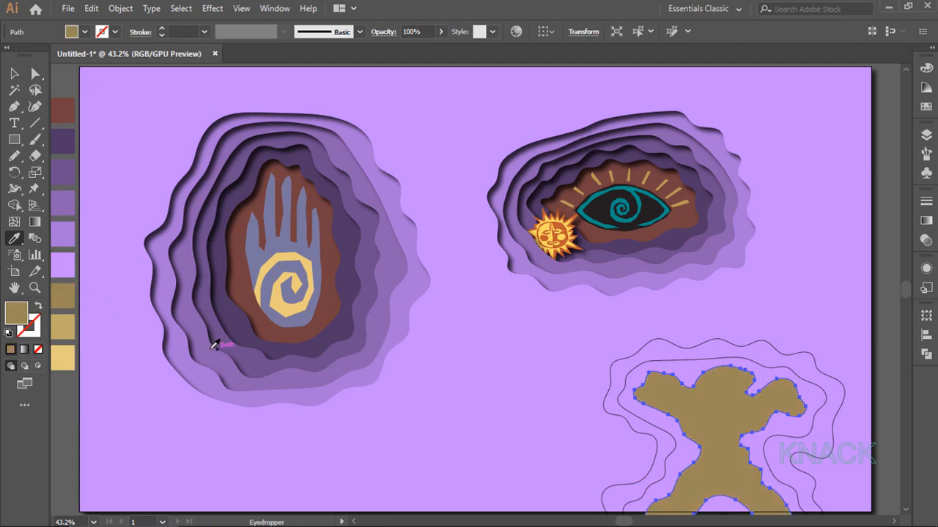
pyautogui.keyDown('ctrl'); pyautogui.click(624, 389); pyautogui.keyUp('ctrl')
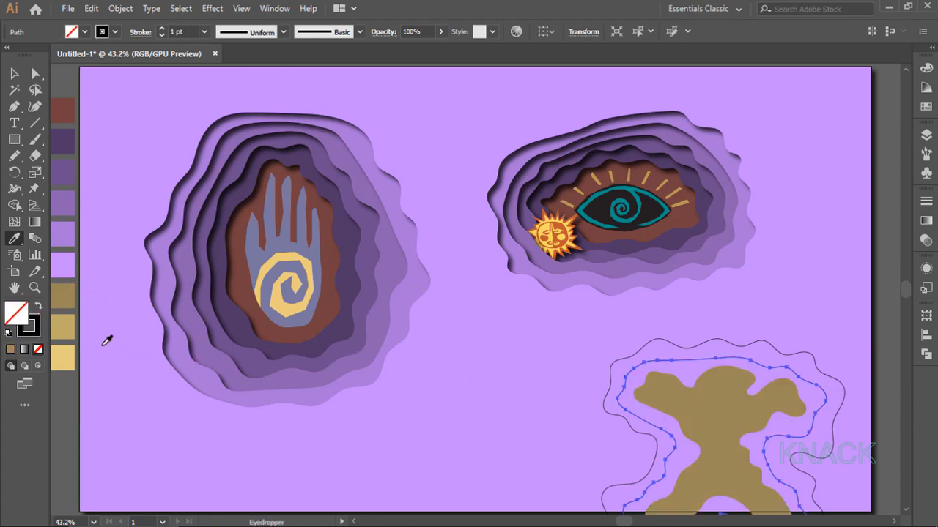
pyautogui.click(65, 331)
pyautogui.click(65, 329)
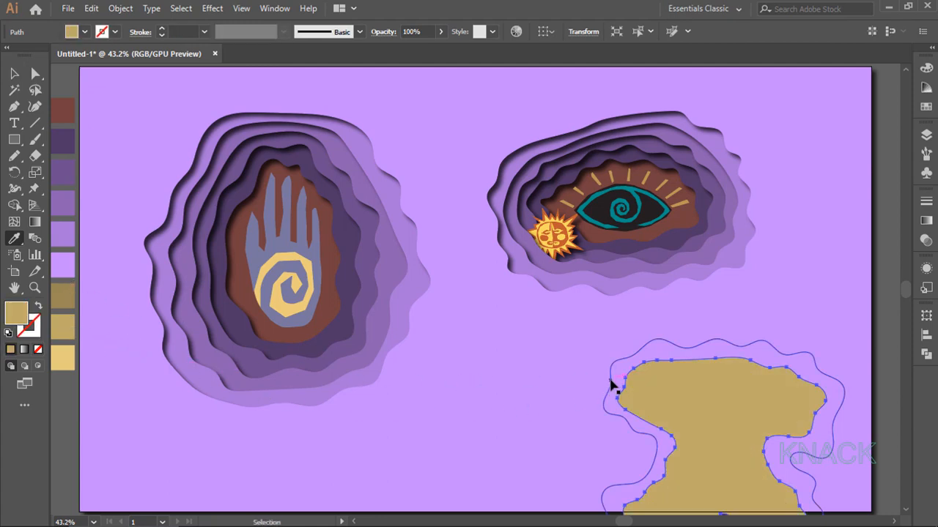
pyautogui.keyDown('ctrl'); pyautogui.click(614, 370); pyautogui.keyUp('ctrl')
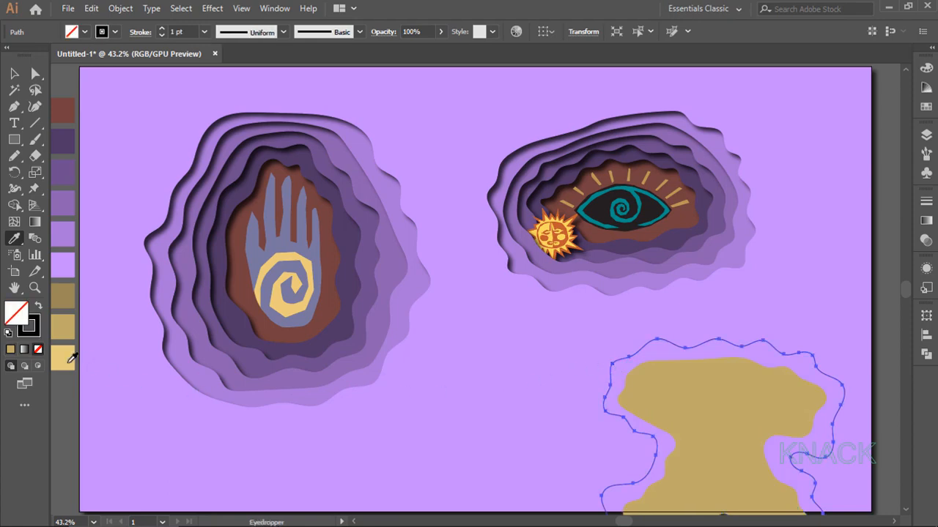
pyautogui.click(69, 360)
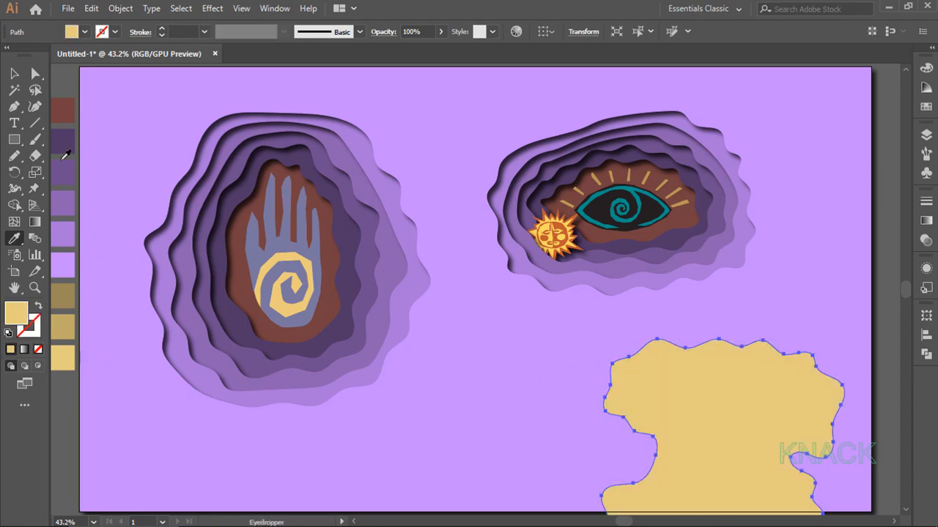
# - Reverse the stacking order of the three paths and Stick Figure in the Human layer
pyautogui.click(15, 76)
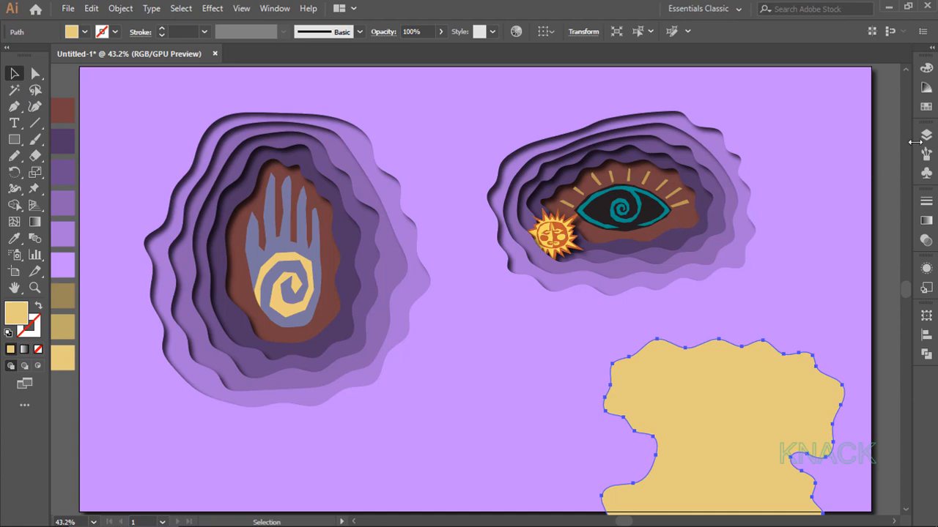
pyautogui.click(925, 134)
pyautogui.click(734, 165)
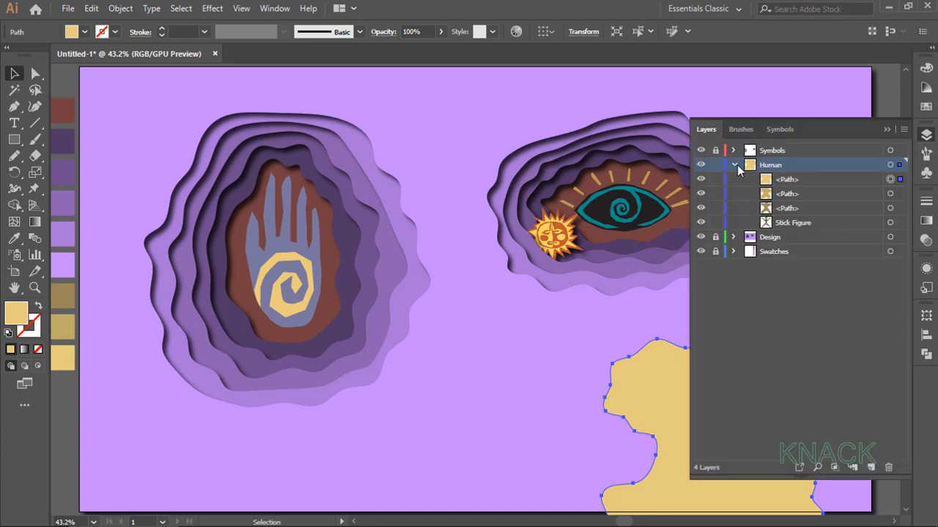
pyautogui.click(850, 181)
pyautogui.keyDown('shift'); pyautogui.click(851, 223); pyautogui.keyUp('shift')
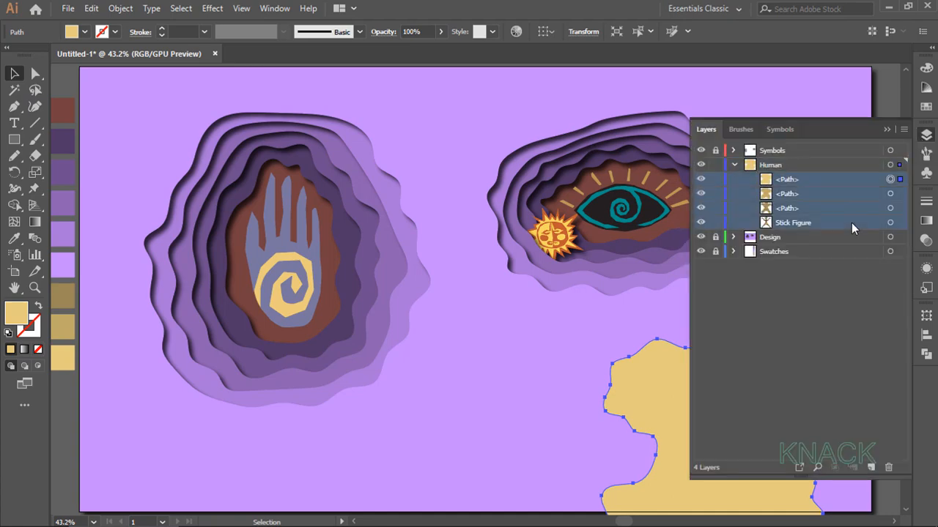
pyautogui.click(903, 128)
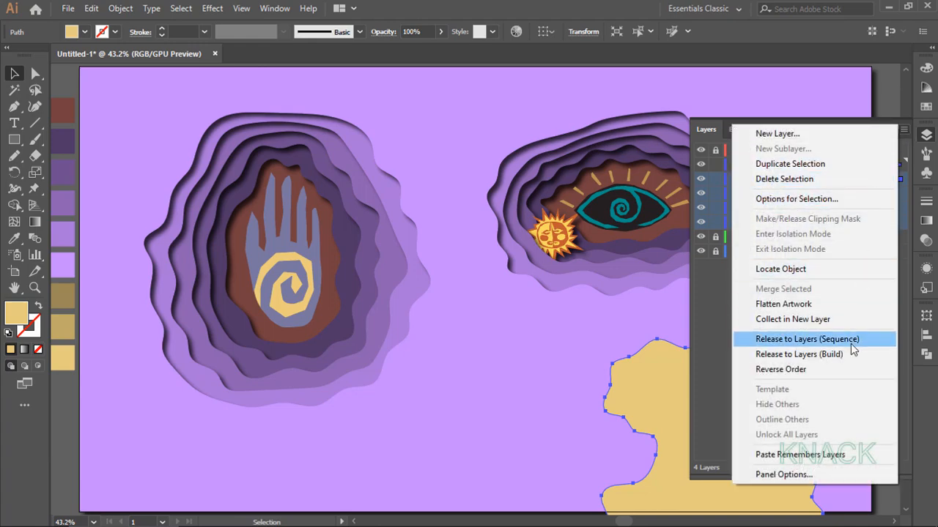
pyautogui.click(790, 370)
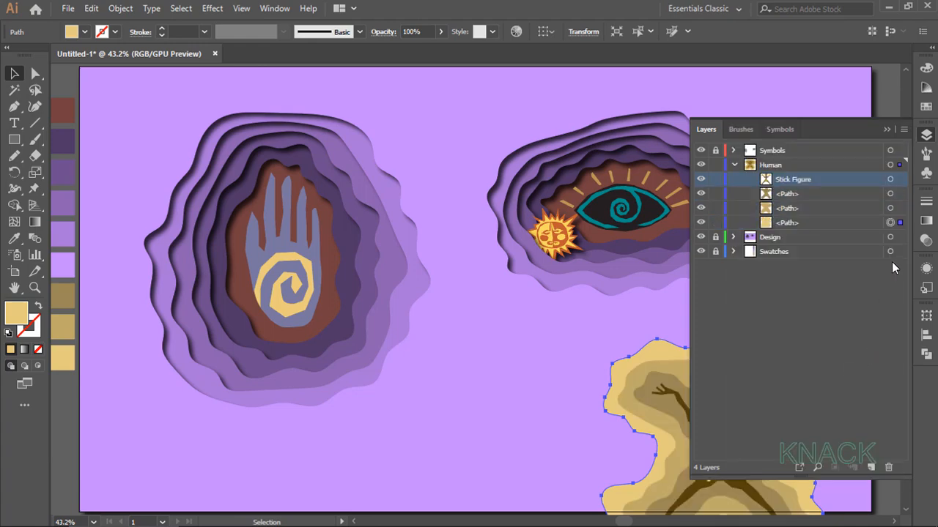
pyautogui.click(926, 134)
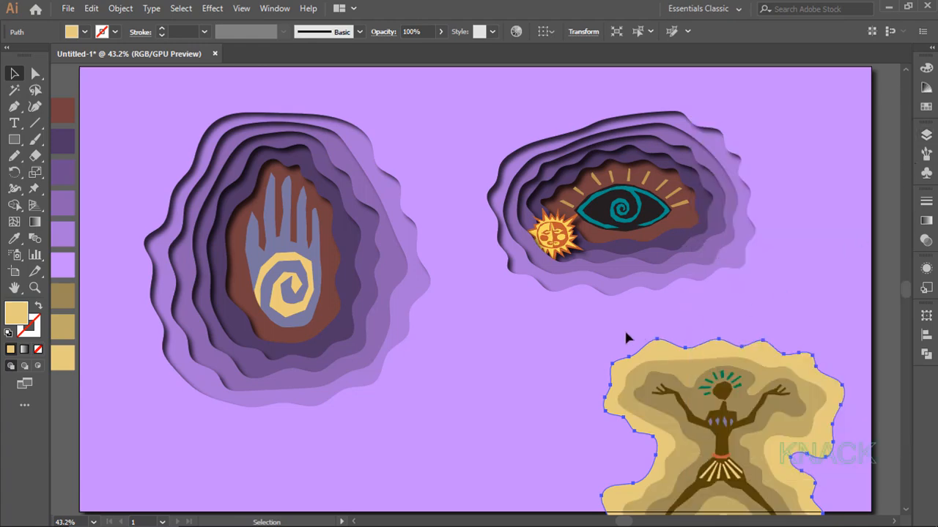
# - Apply a Multiply drop shadow to the figure and its three tan shapes with 75% opacity, -5 px X and Y offsets and 5 px blur
pyautogui.click(714, 457)
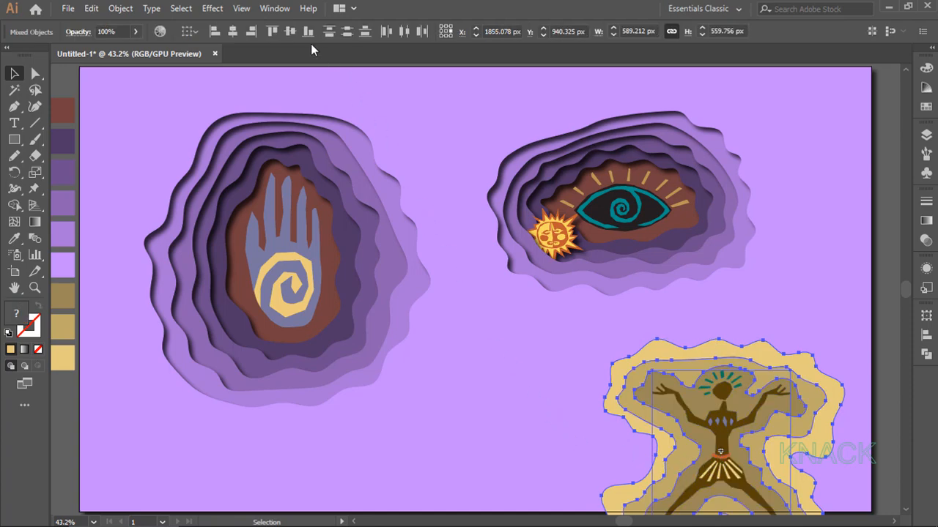
pyautogui.click(212, 8)
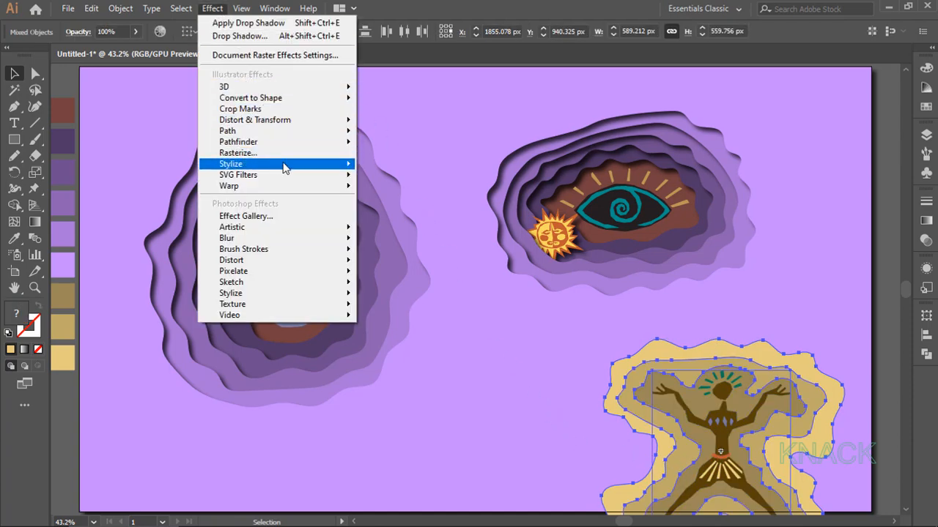
pyautogui.moveTo(284, 168)
pyautogui.click(444, 170)
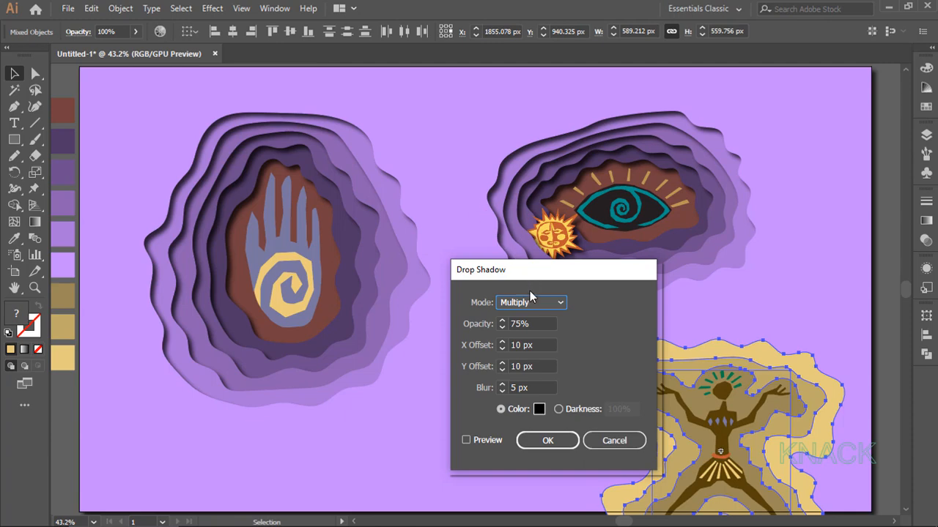
pyautogui.click(546, 348)
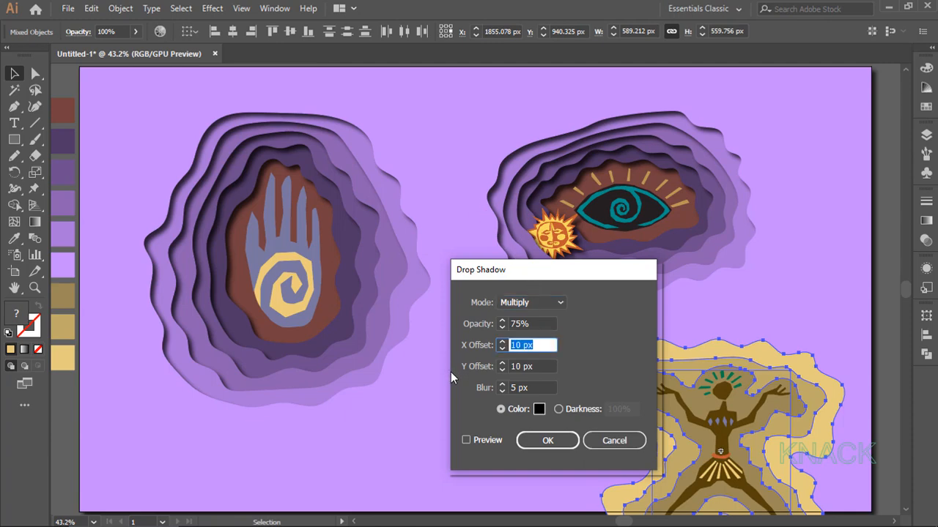
pyautogui.write('-5')
pyautogui.press('Tab')
pyautogui.write('-5')
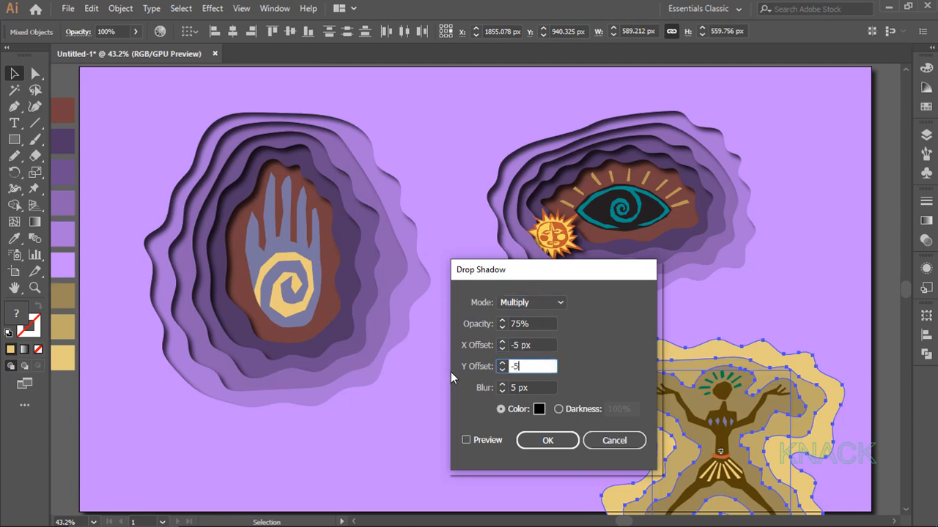
pyautogui.press('Tab')
pyautogui.click(534, 440)
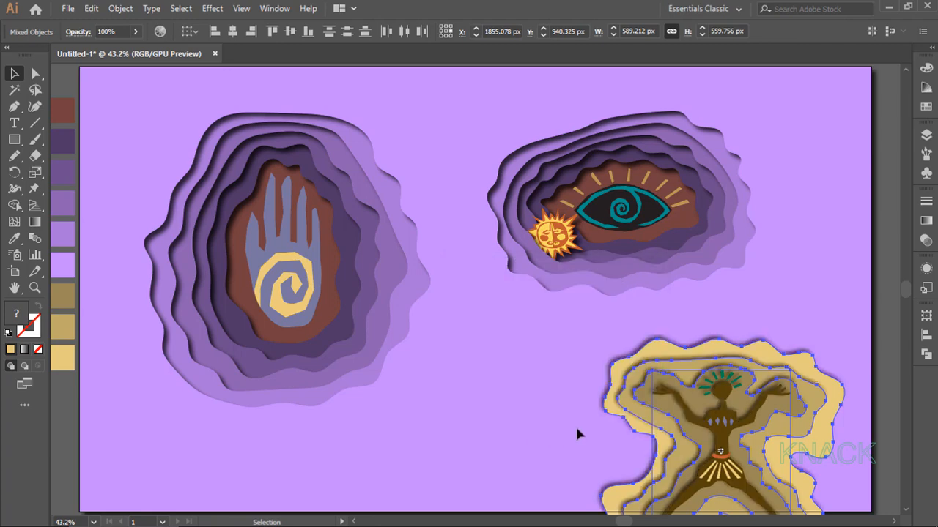
# - Draw a 1920 × 1080 px rectangle covering the whole artboard, above the figure artwork
pyautogui.scroll(-4, 578, 432)
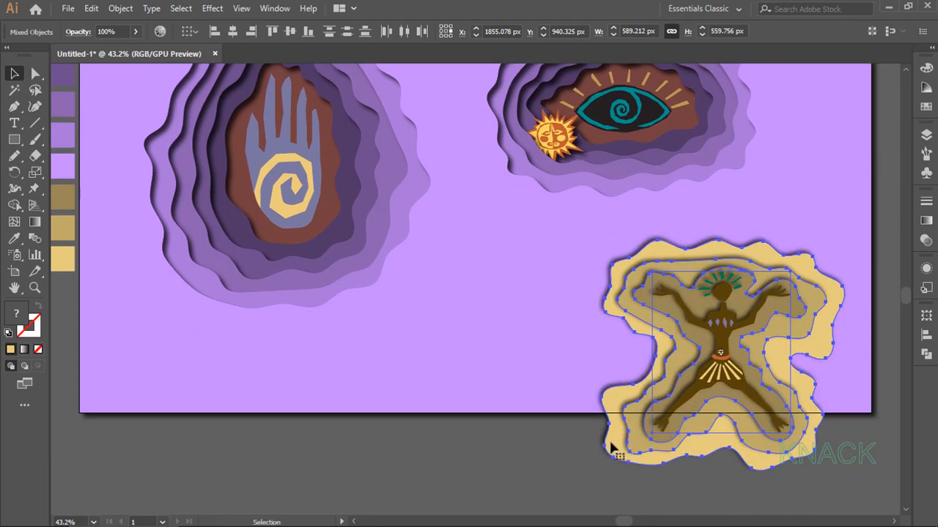
pyautogui.scroll(4, 587, 443)
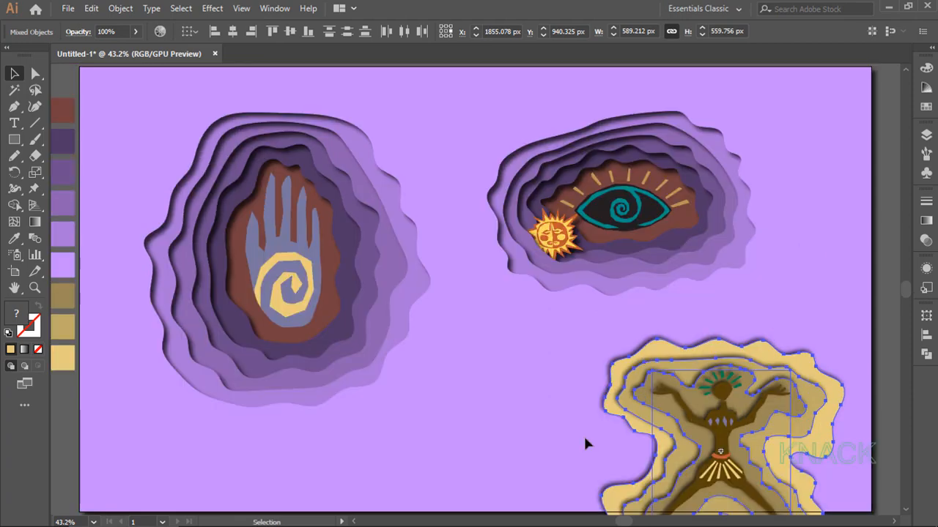
pyautogui.click(15, 139)
pyautogui.moveTo(80, 66); pyautogui.dragTo(872, 511)
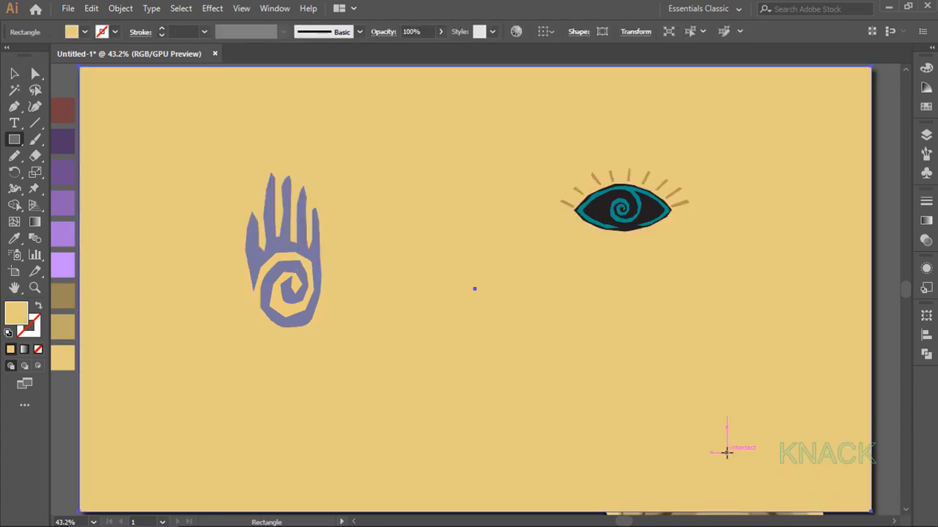
# - Make a clipping mask from the artboard-sized rectangle and all of the stick figure artwork
pyautogui.hotkey('ctrl', 'a')
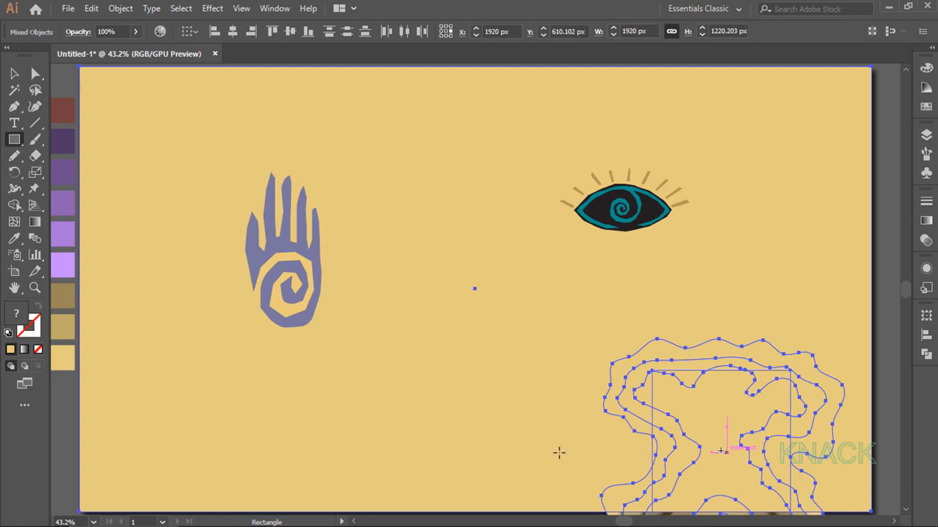
pyautogui.click(121, 9)
pyautogui.moveTo(256, 477)
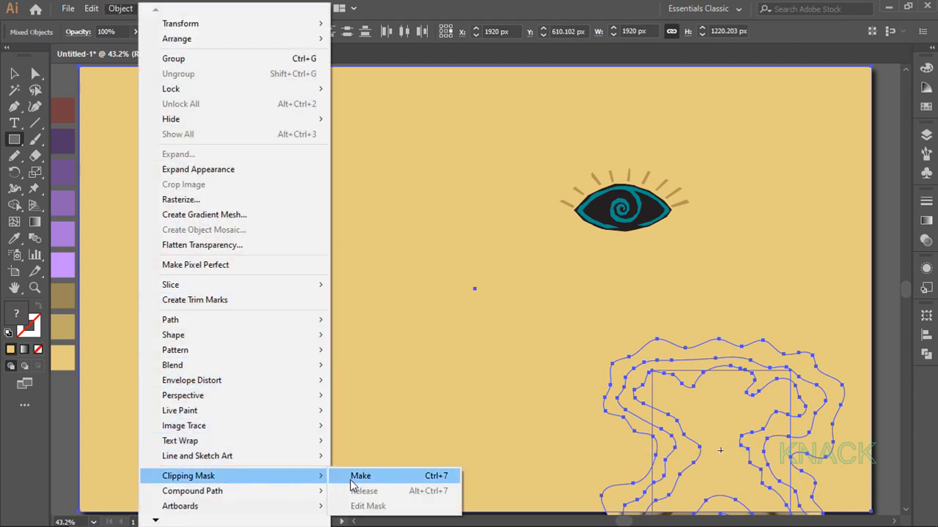
pyautogui.click(361, 477)
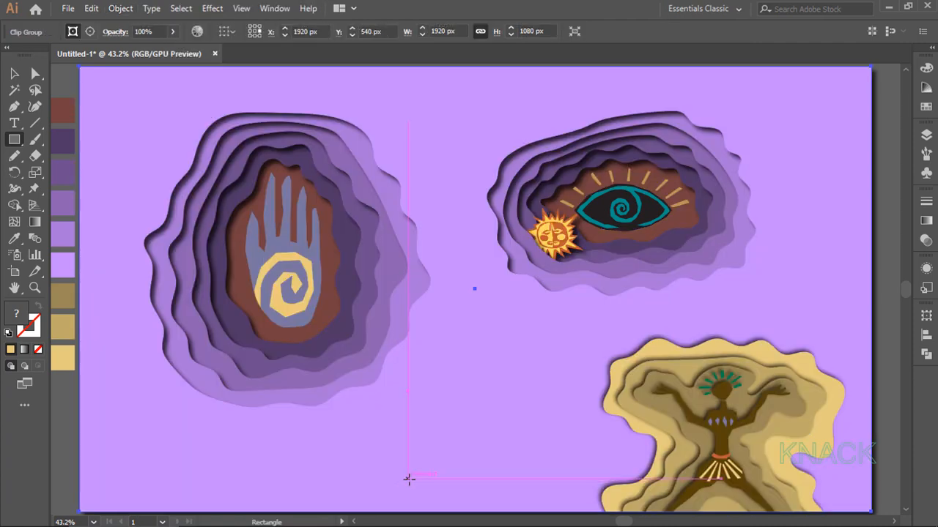
pyautogui.press('v')
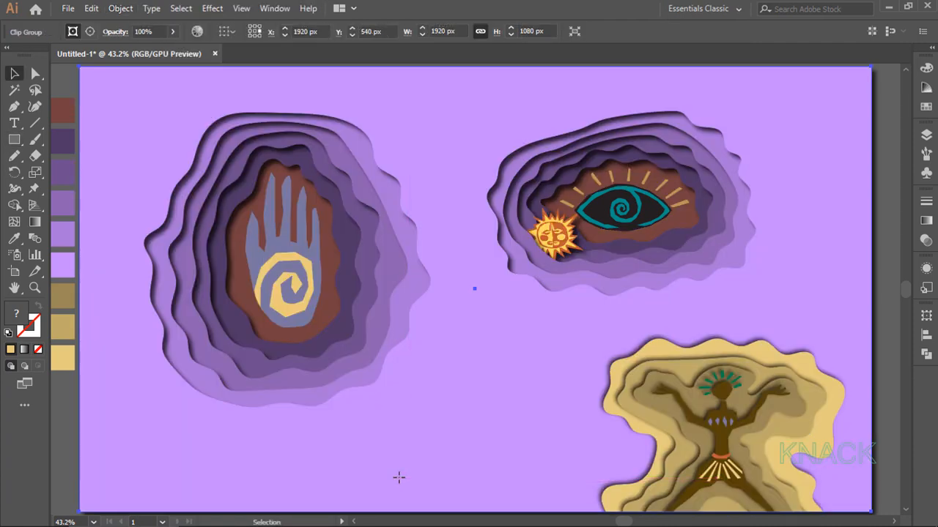